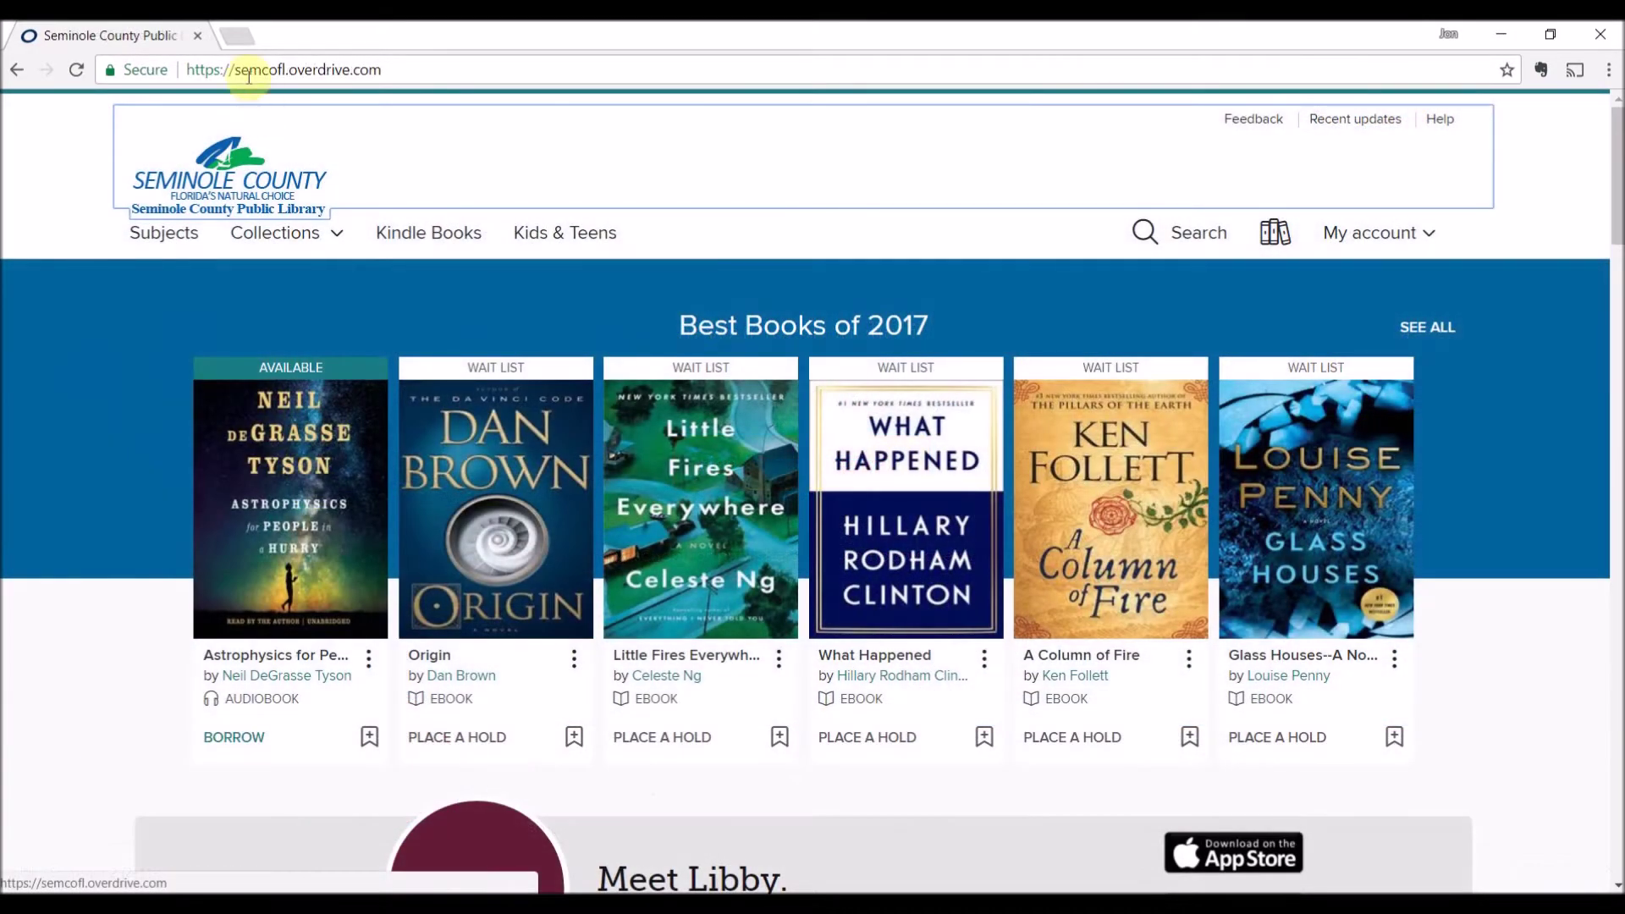
Open the library site's account menu and reveal the catalogue search bar.
left_click(399, 73)
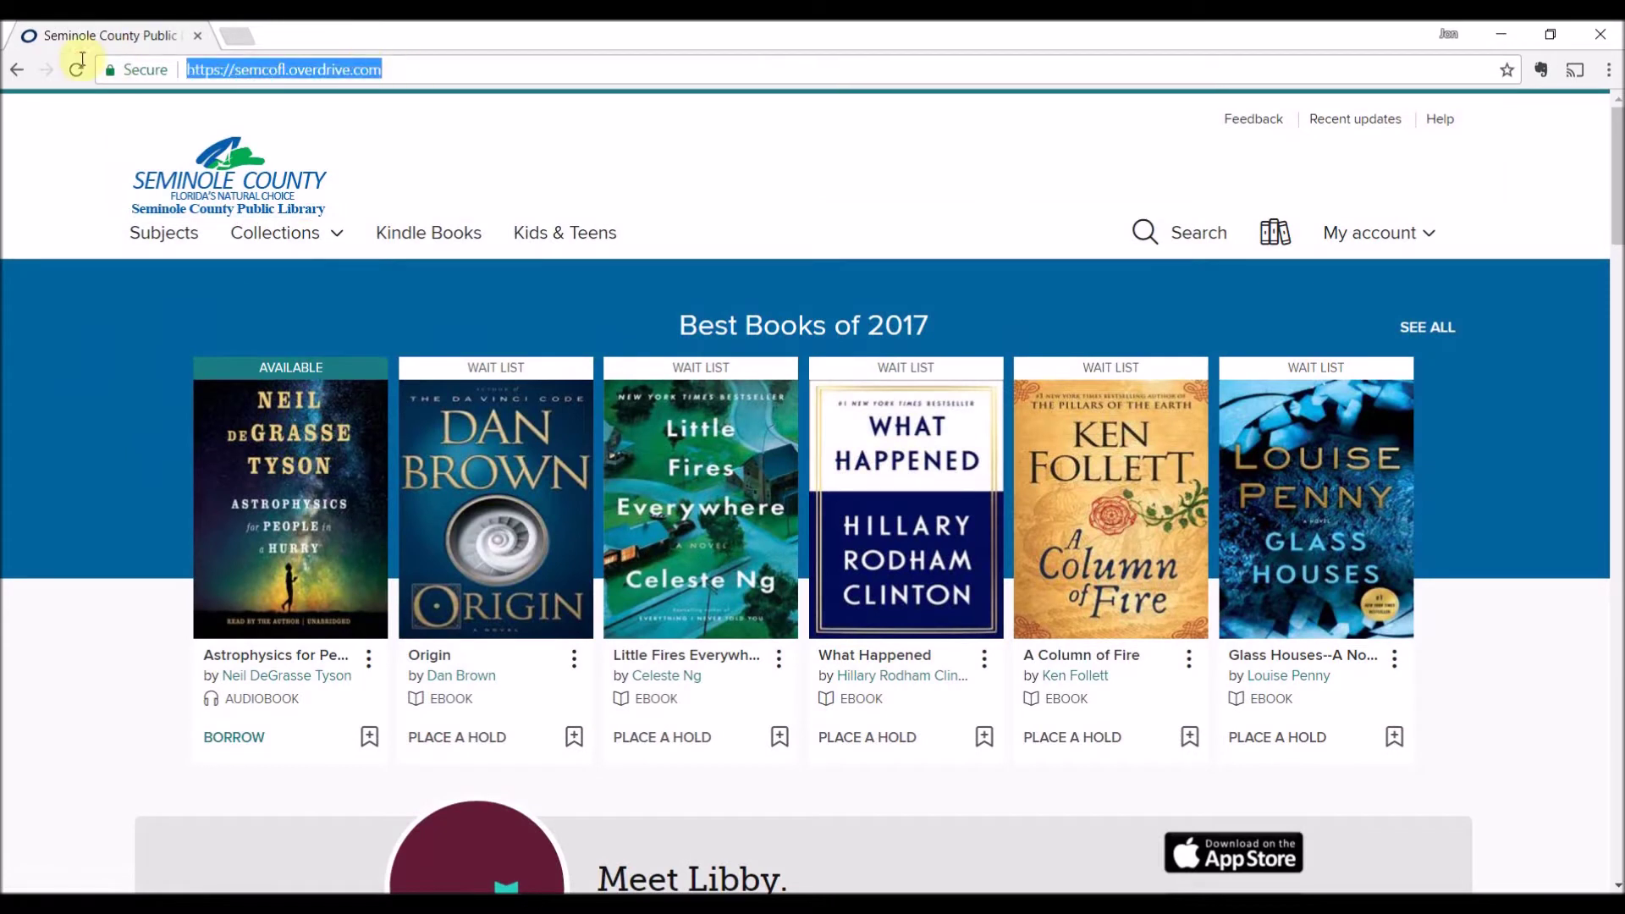
left_click(400, 72)
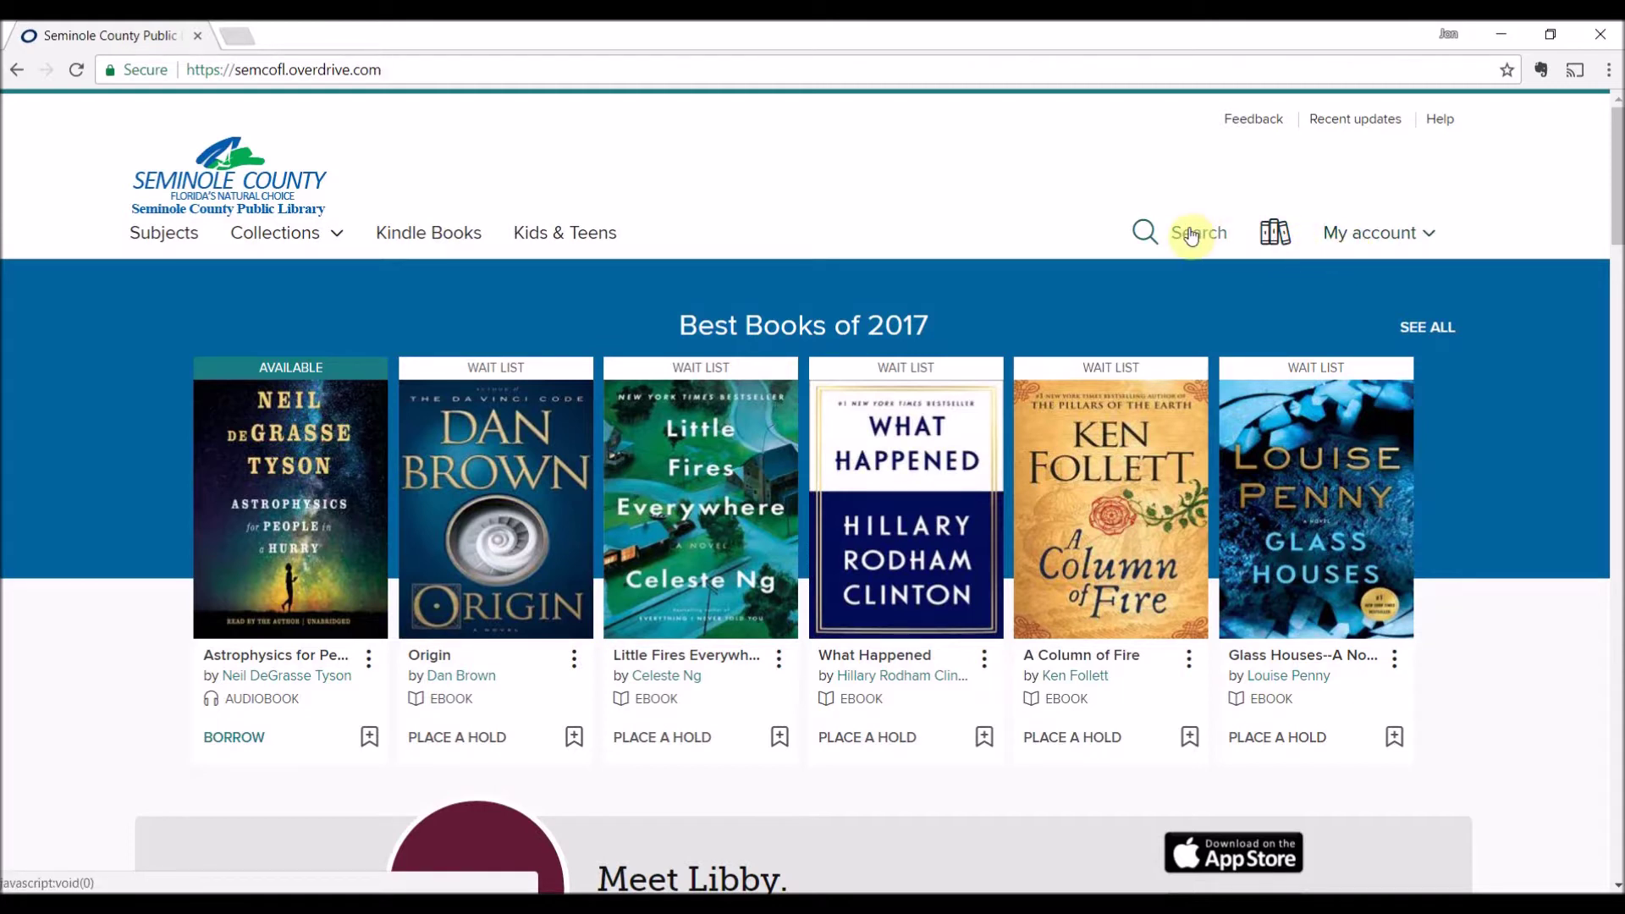
left_click(1361, 242)
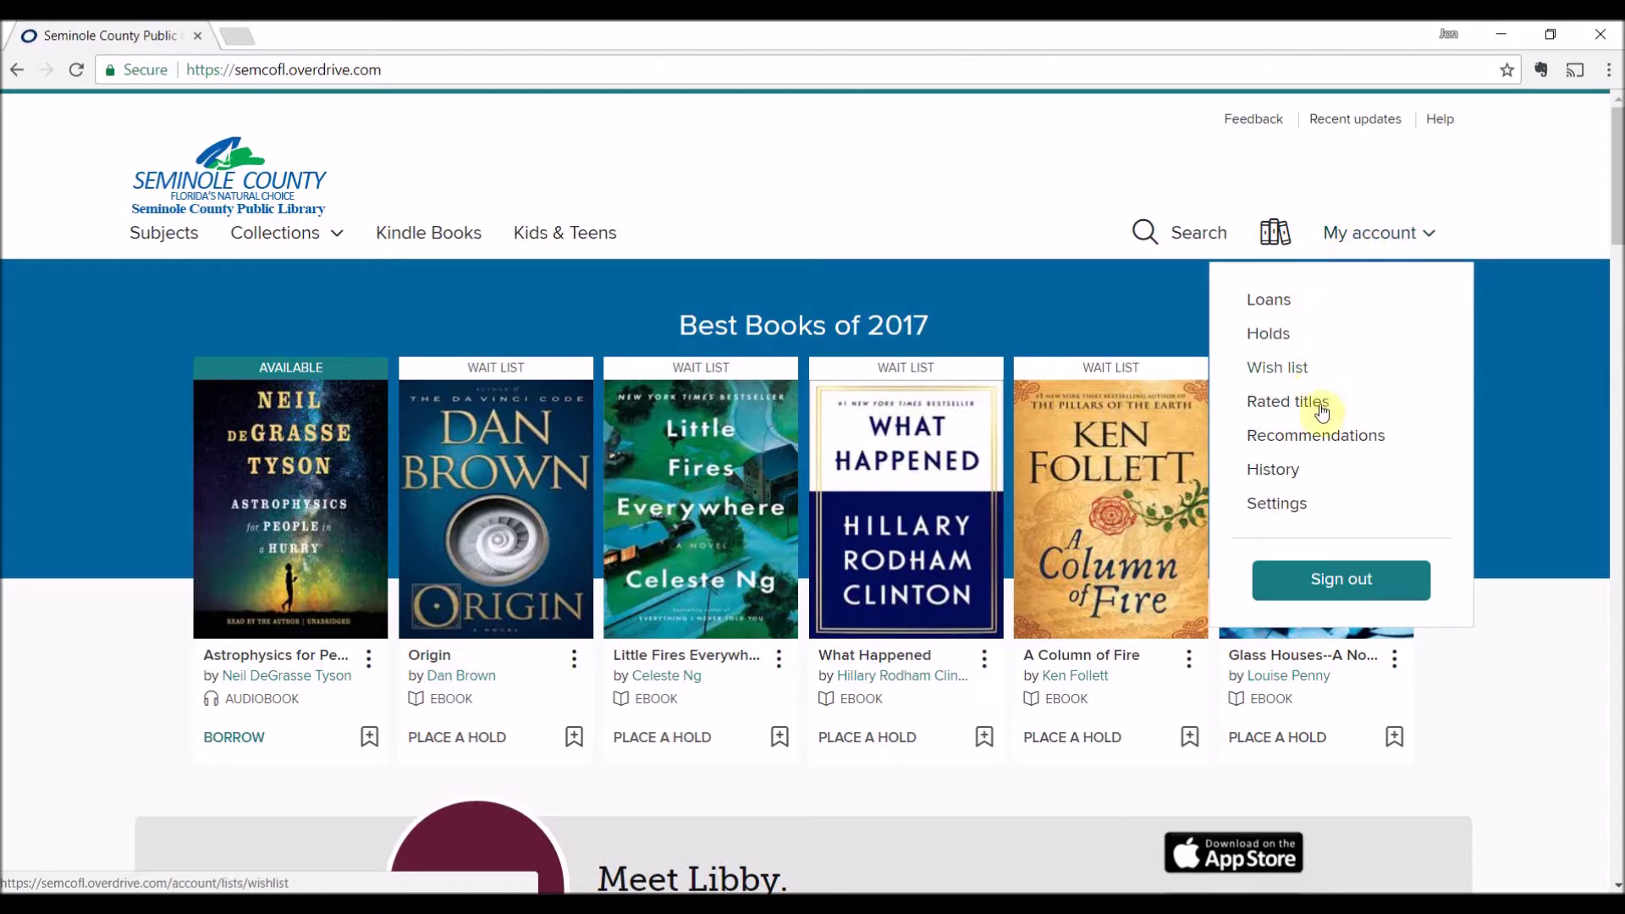
left_click(1148, 229)
Search the library catalogue for 'dan brown'.
type("dan brown")
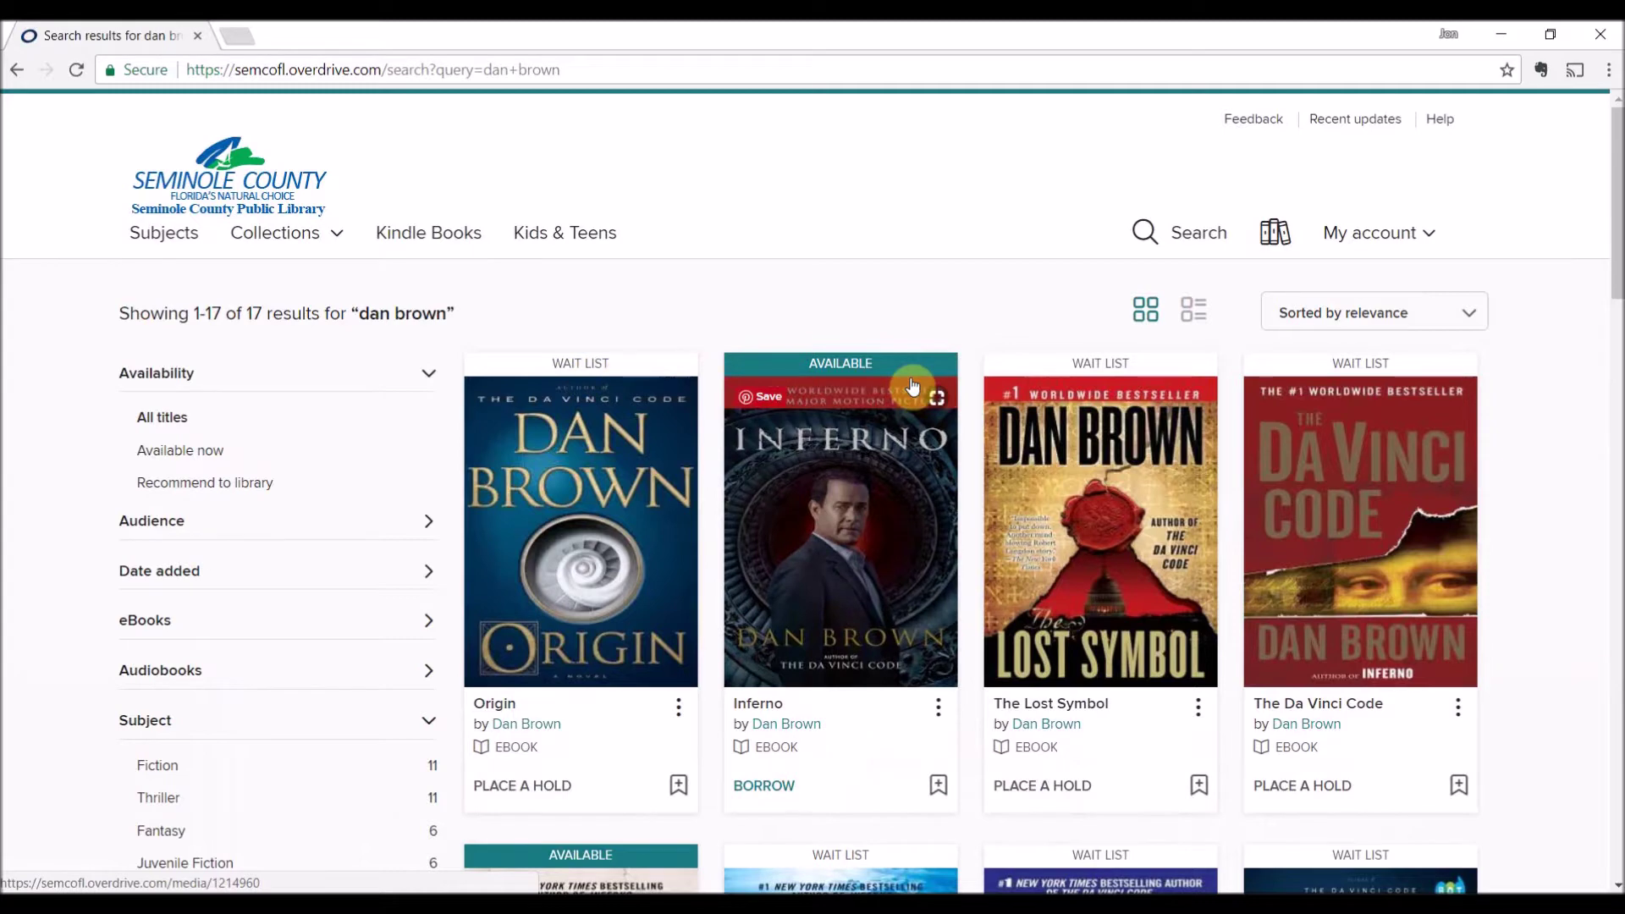
mouse_move(1252, 454)
scroll(1157, 575, "down", 1)
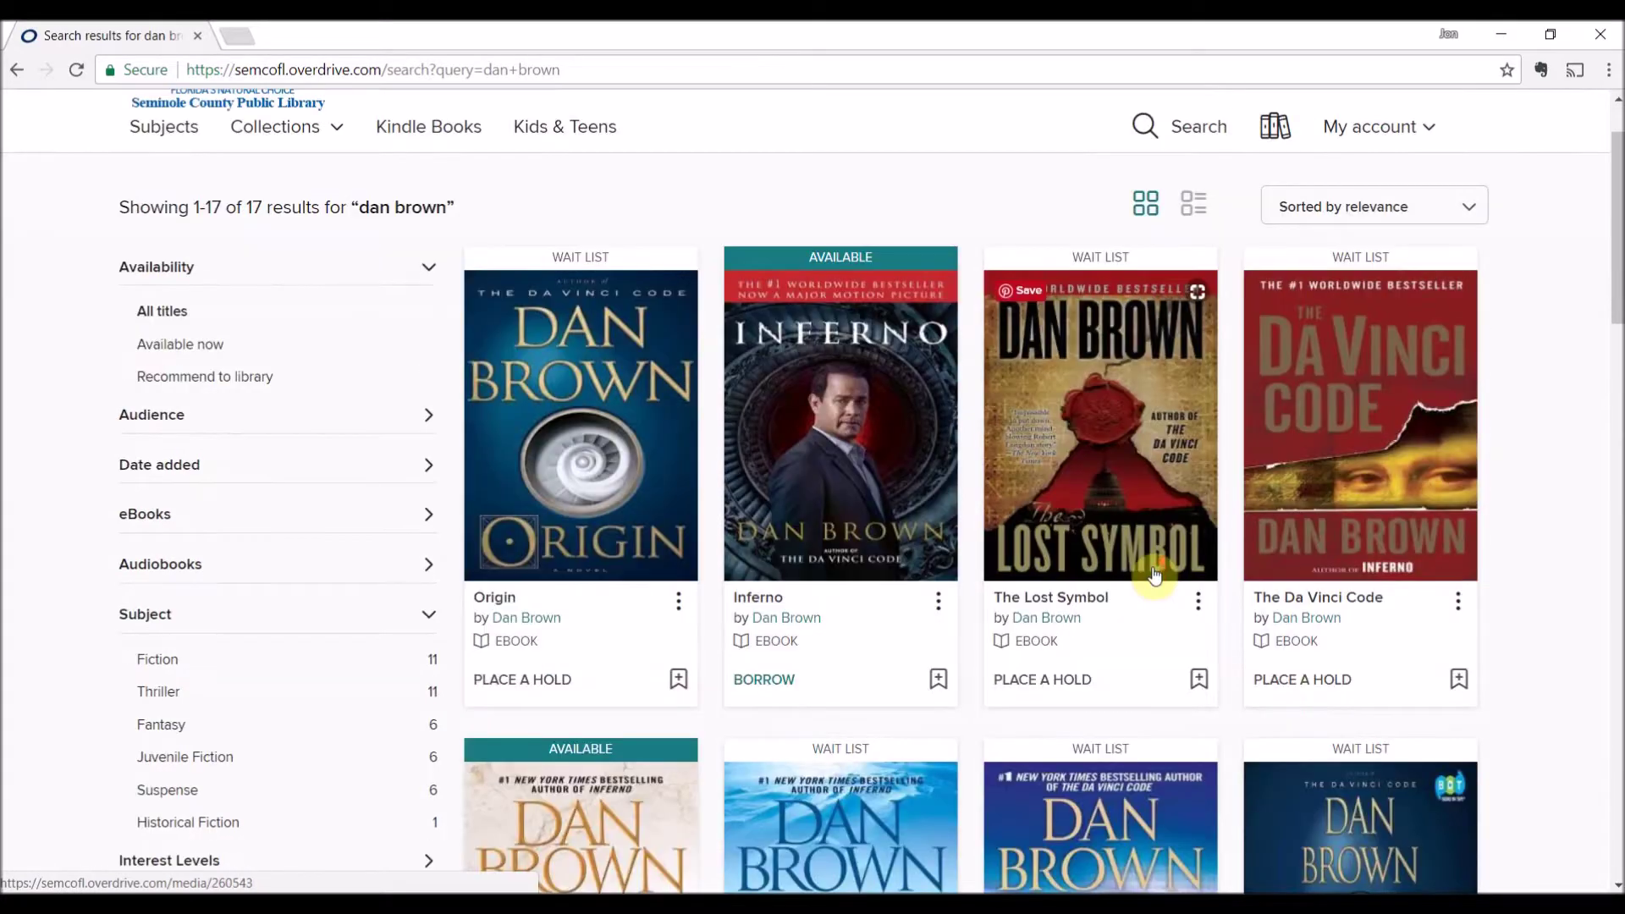
scroll(424, 534, "up", 1)
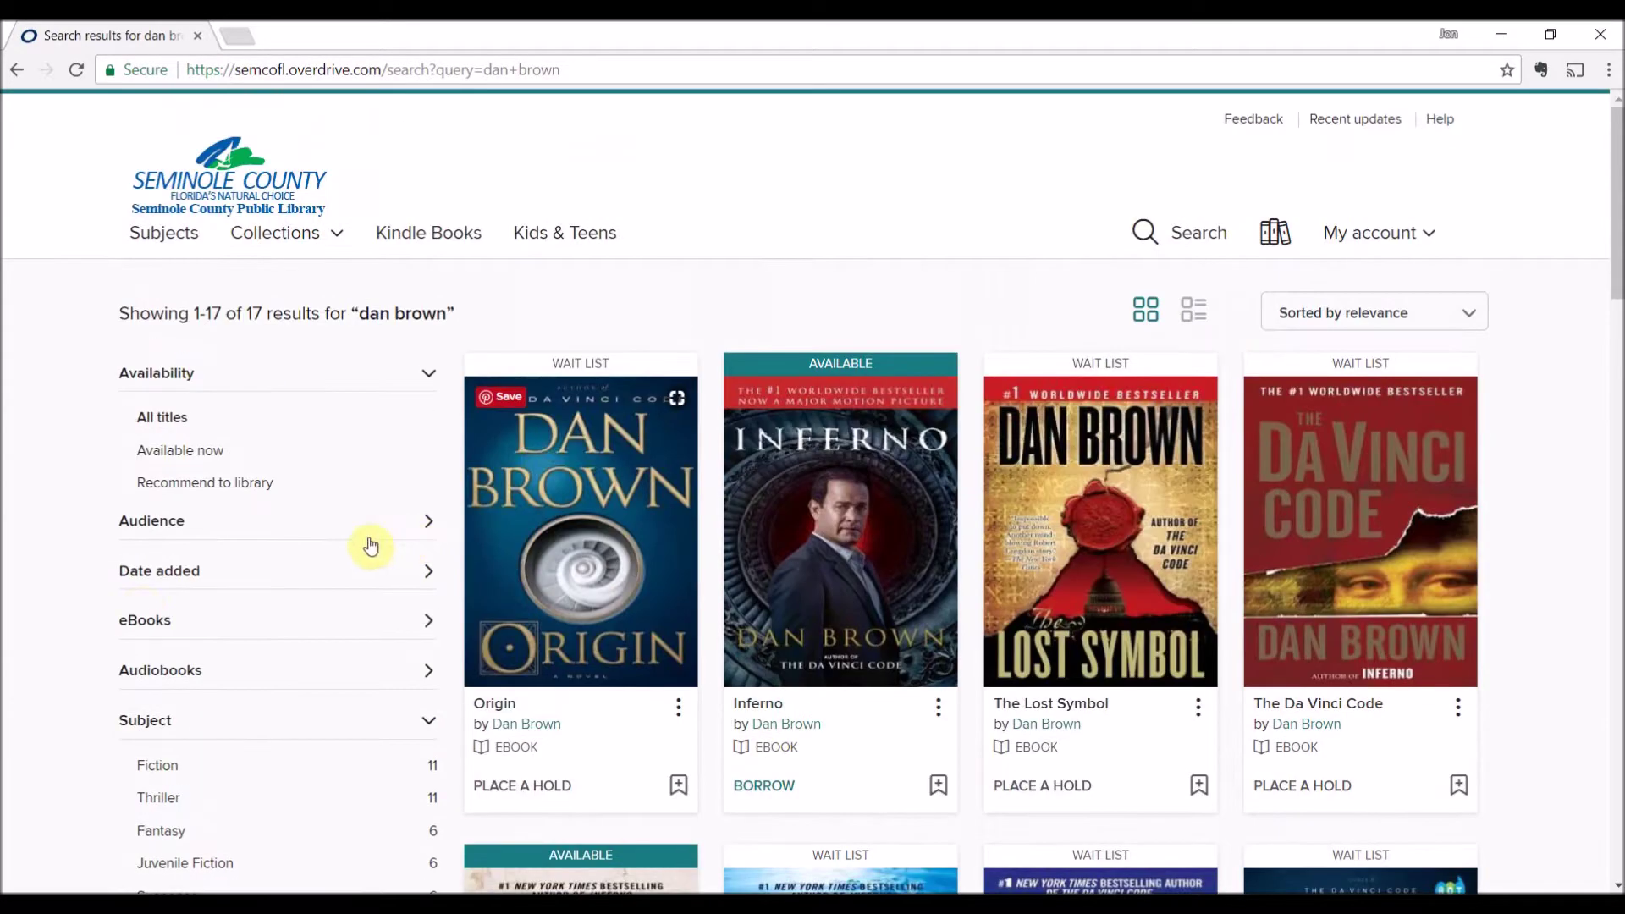
Filter the eBook results to Kindle Book, leaving 13 titles such as Origin and Inferno.
left_click(154, 623)
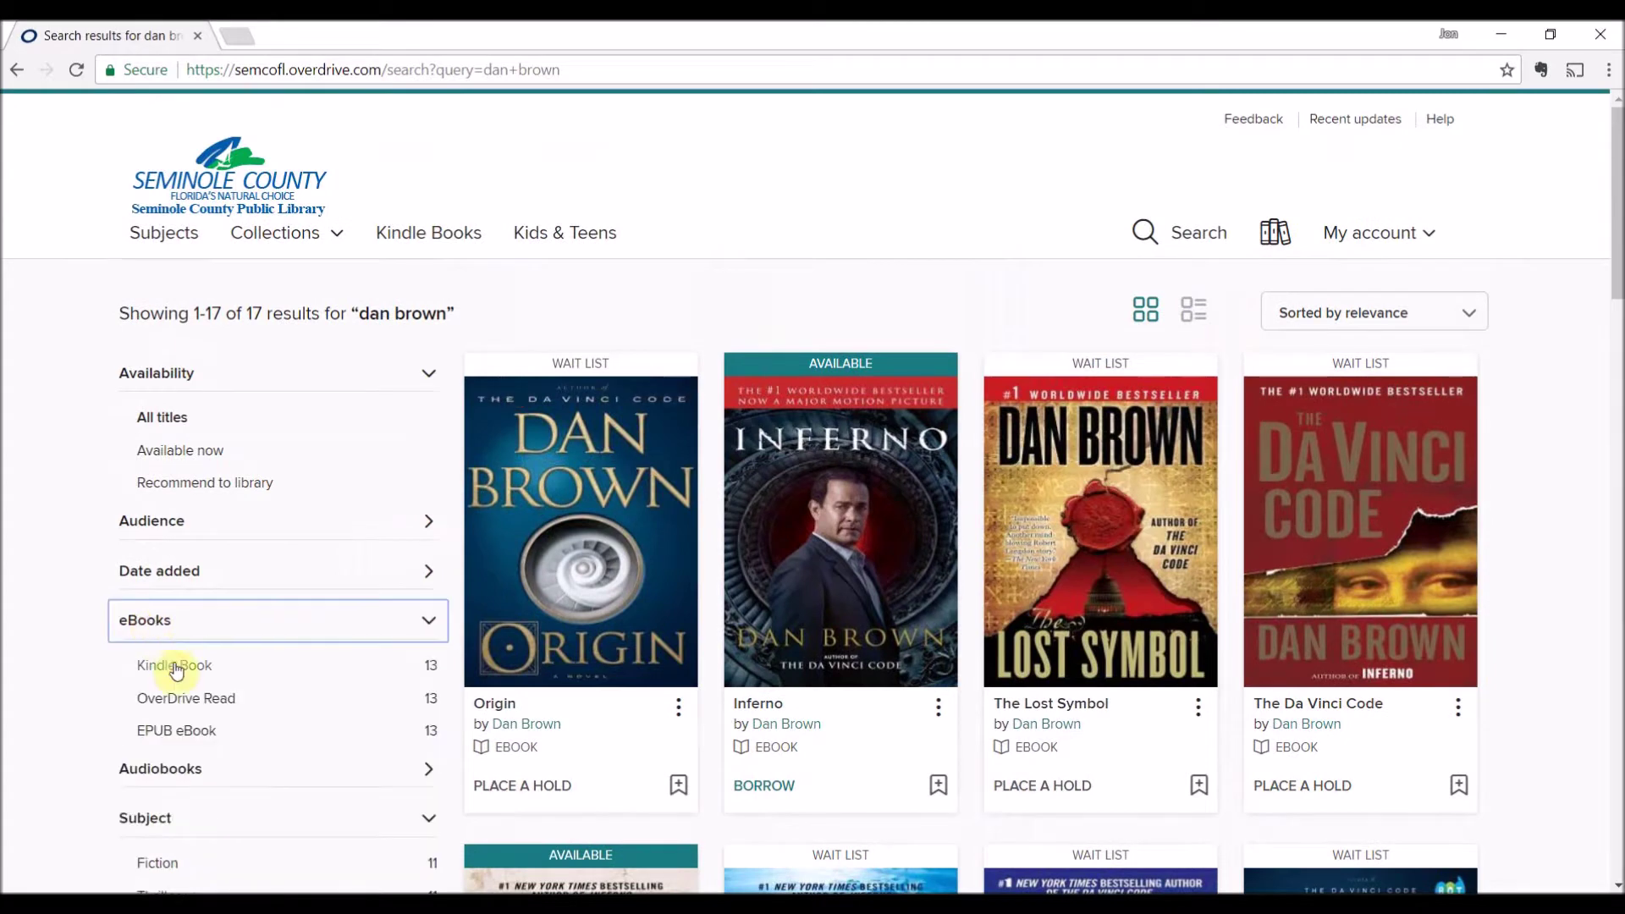
left_click(175, 668)
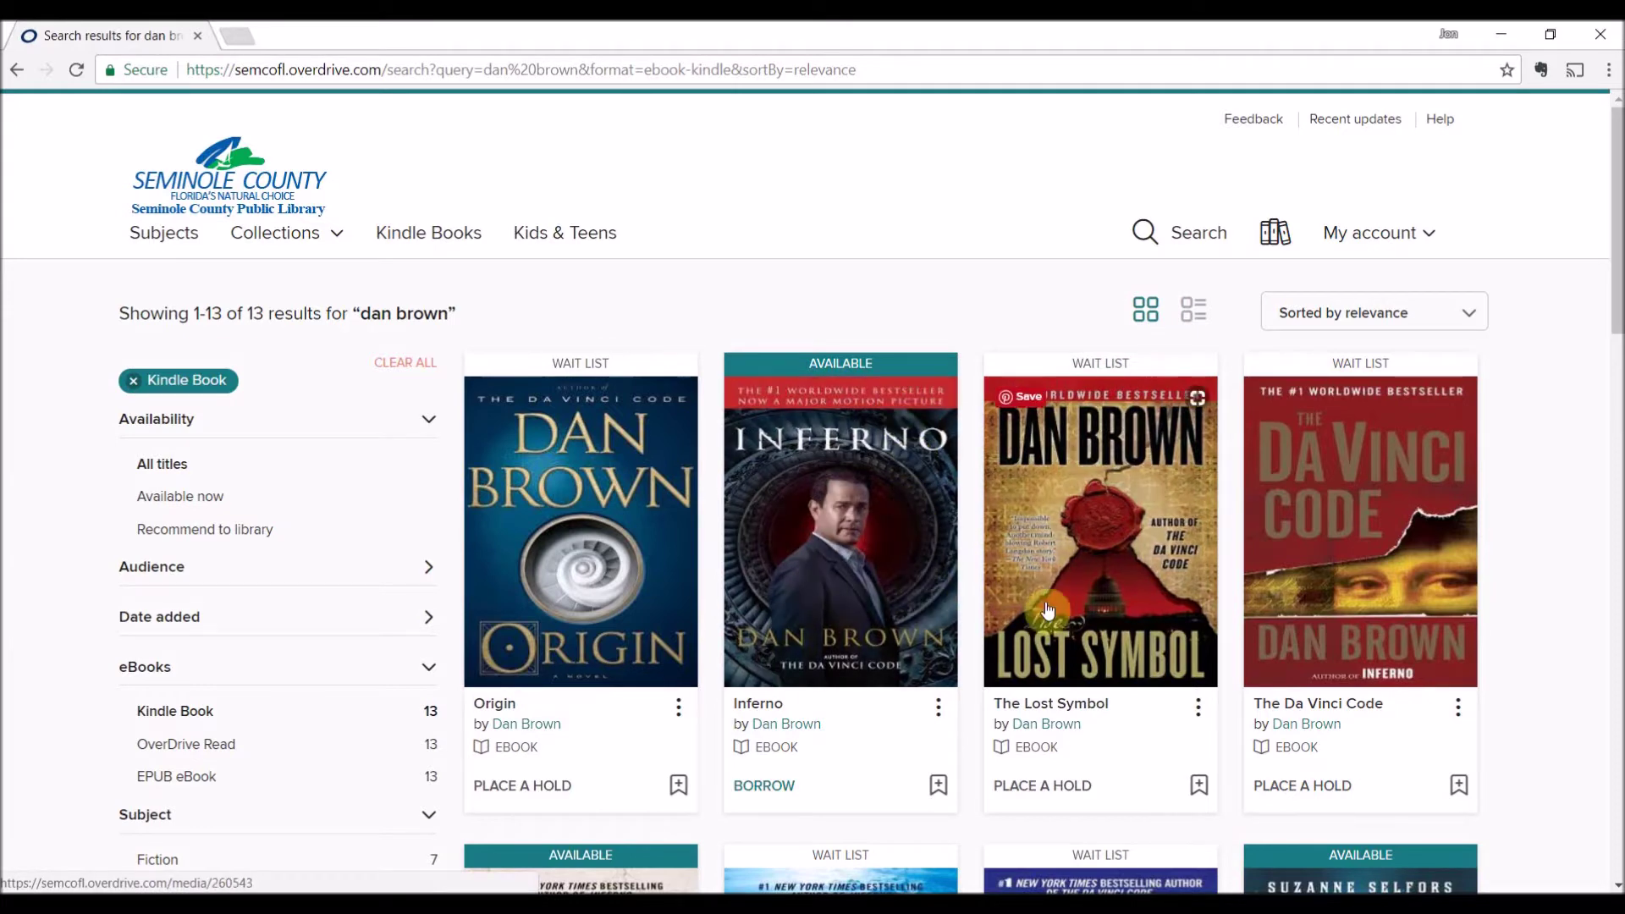
scroll(1053, 624, "down", 1)
scroll(1050, 620, "down", 4)
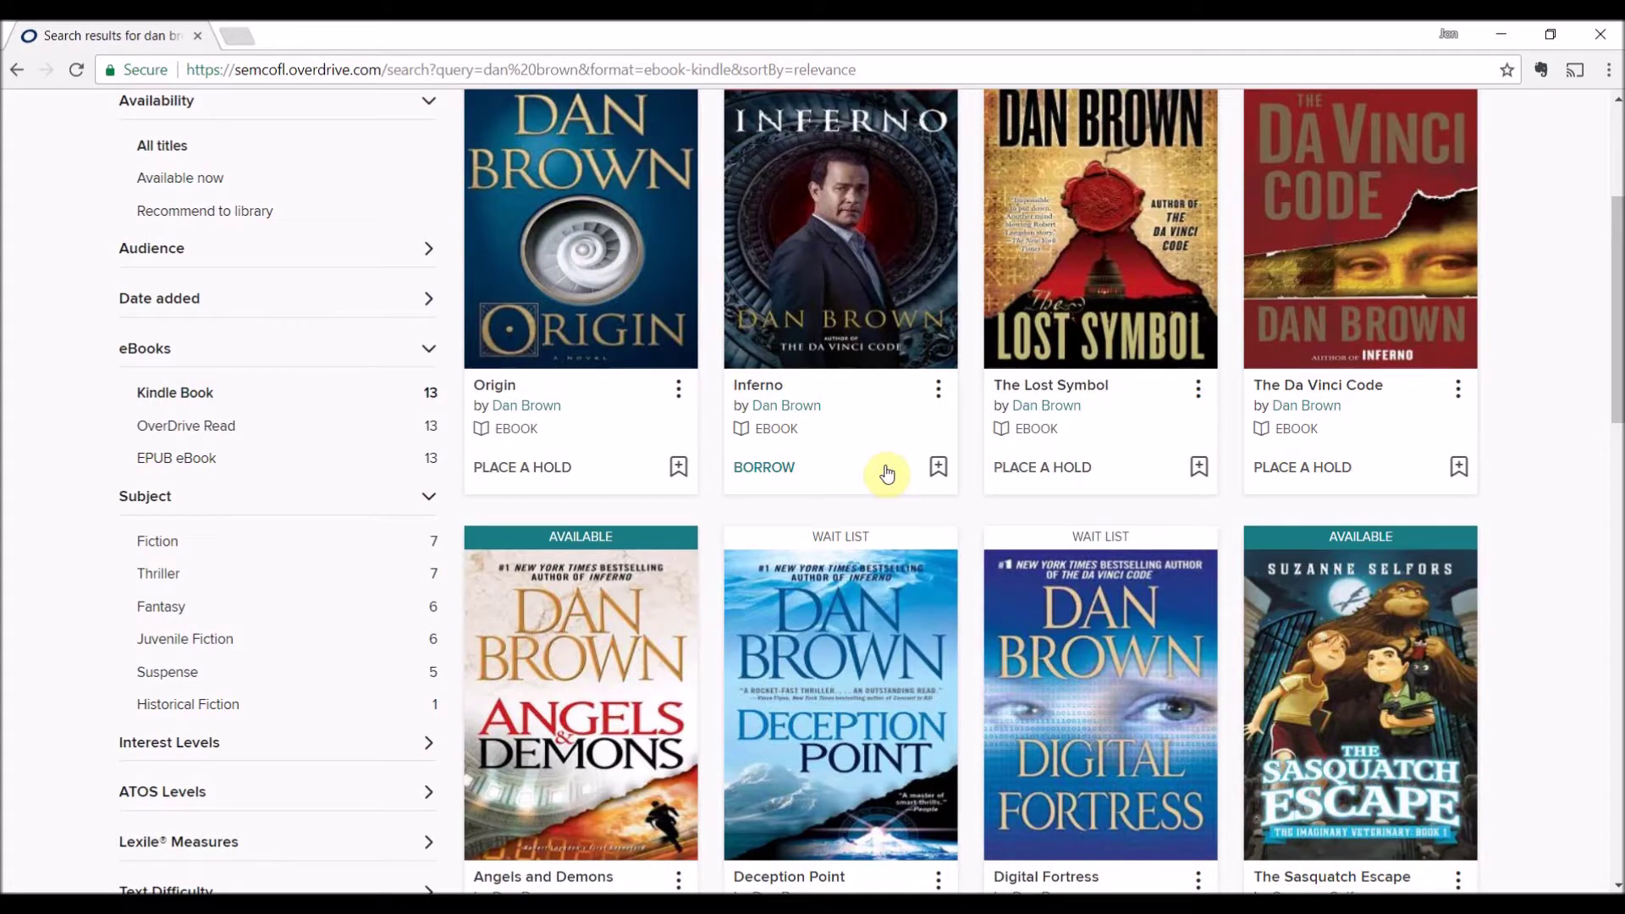
scroll(885, 474, "up", 3)
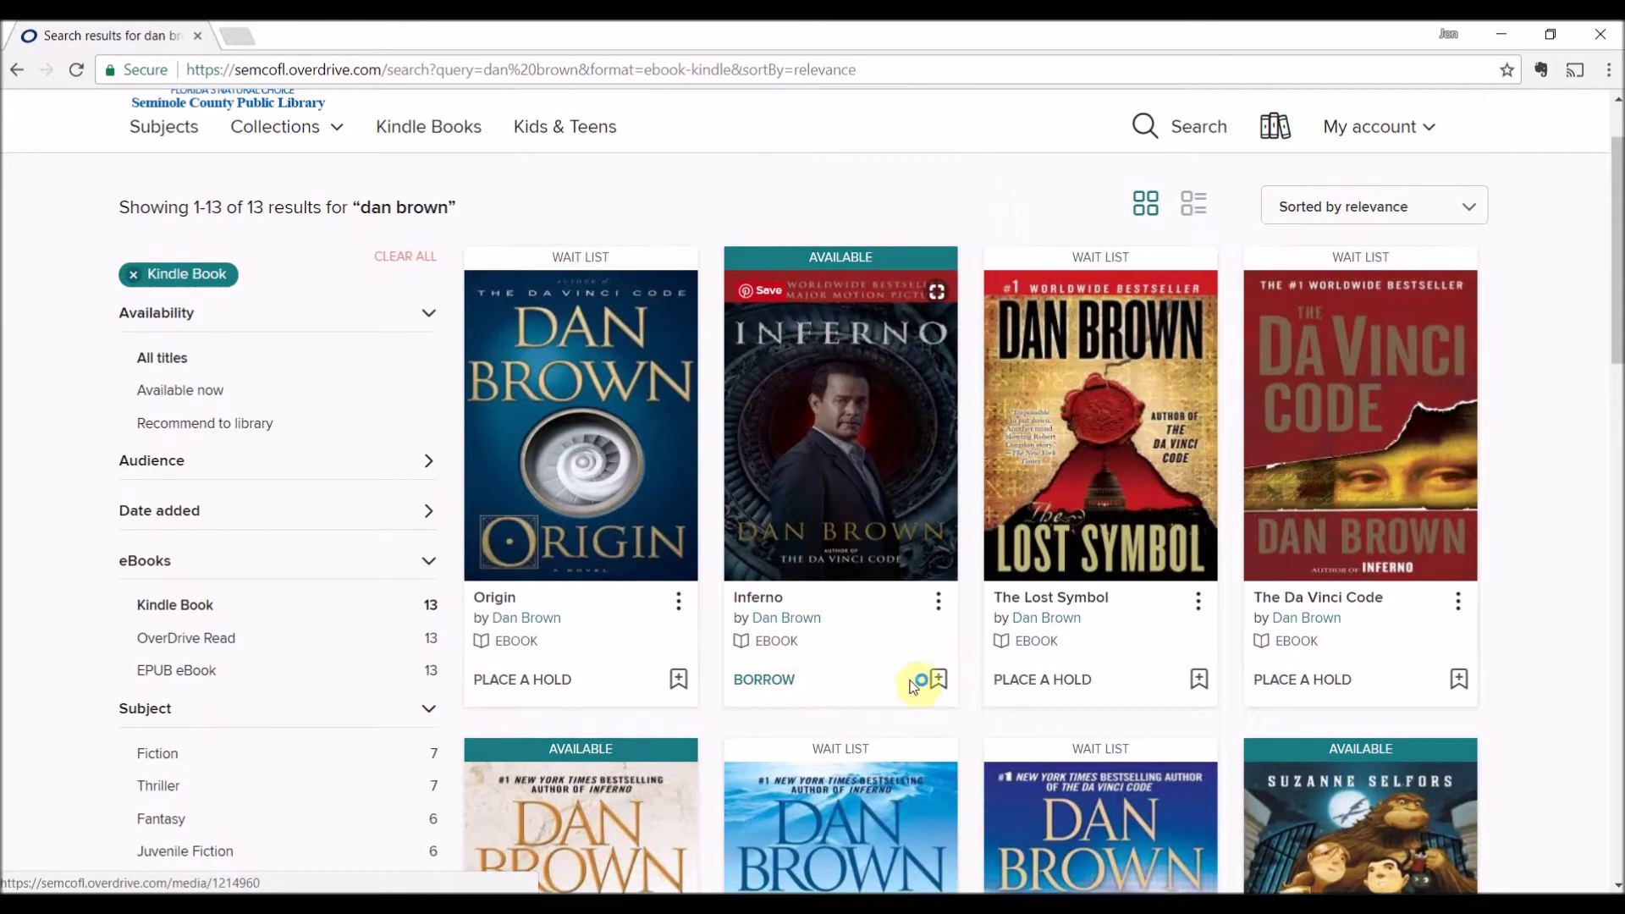
Open the details page for Dan Brown's Inferno.
left_click(848, 514)
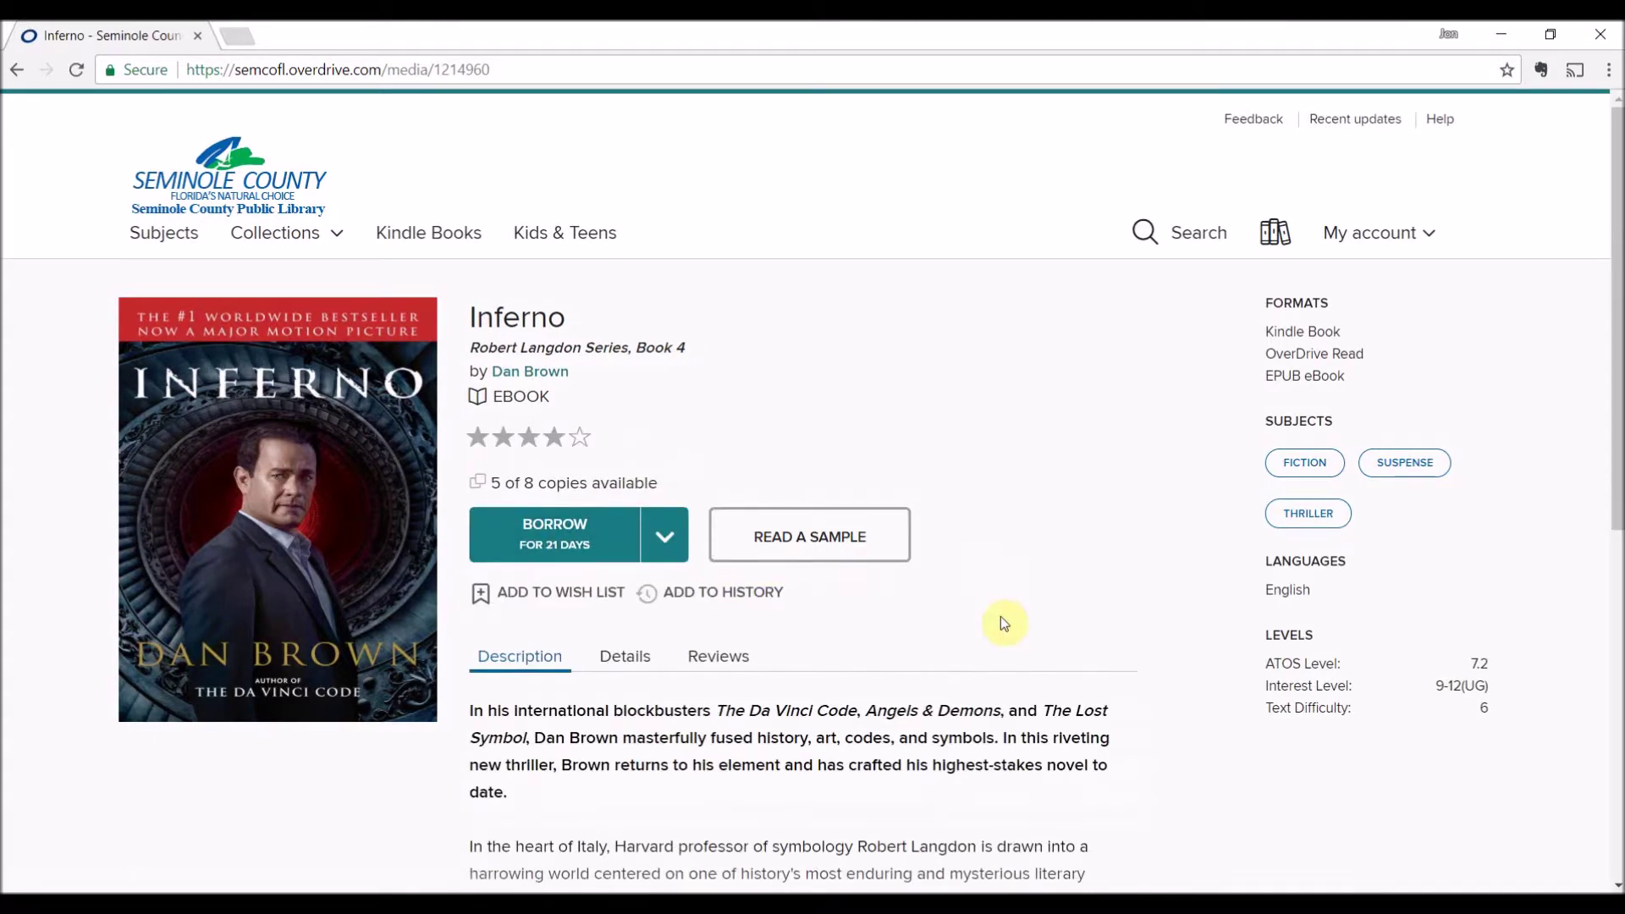
scroll(1004, 623, "down", 1)
scroll(1004, 617, "up", 1)
Borrow Inferno with the 21-day loan period and dismiss the checkout success message.
left_click(663, 534)
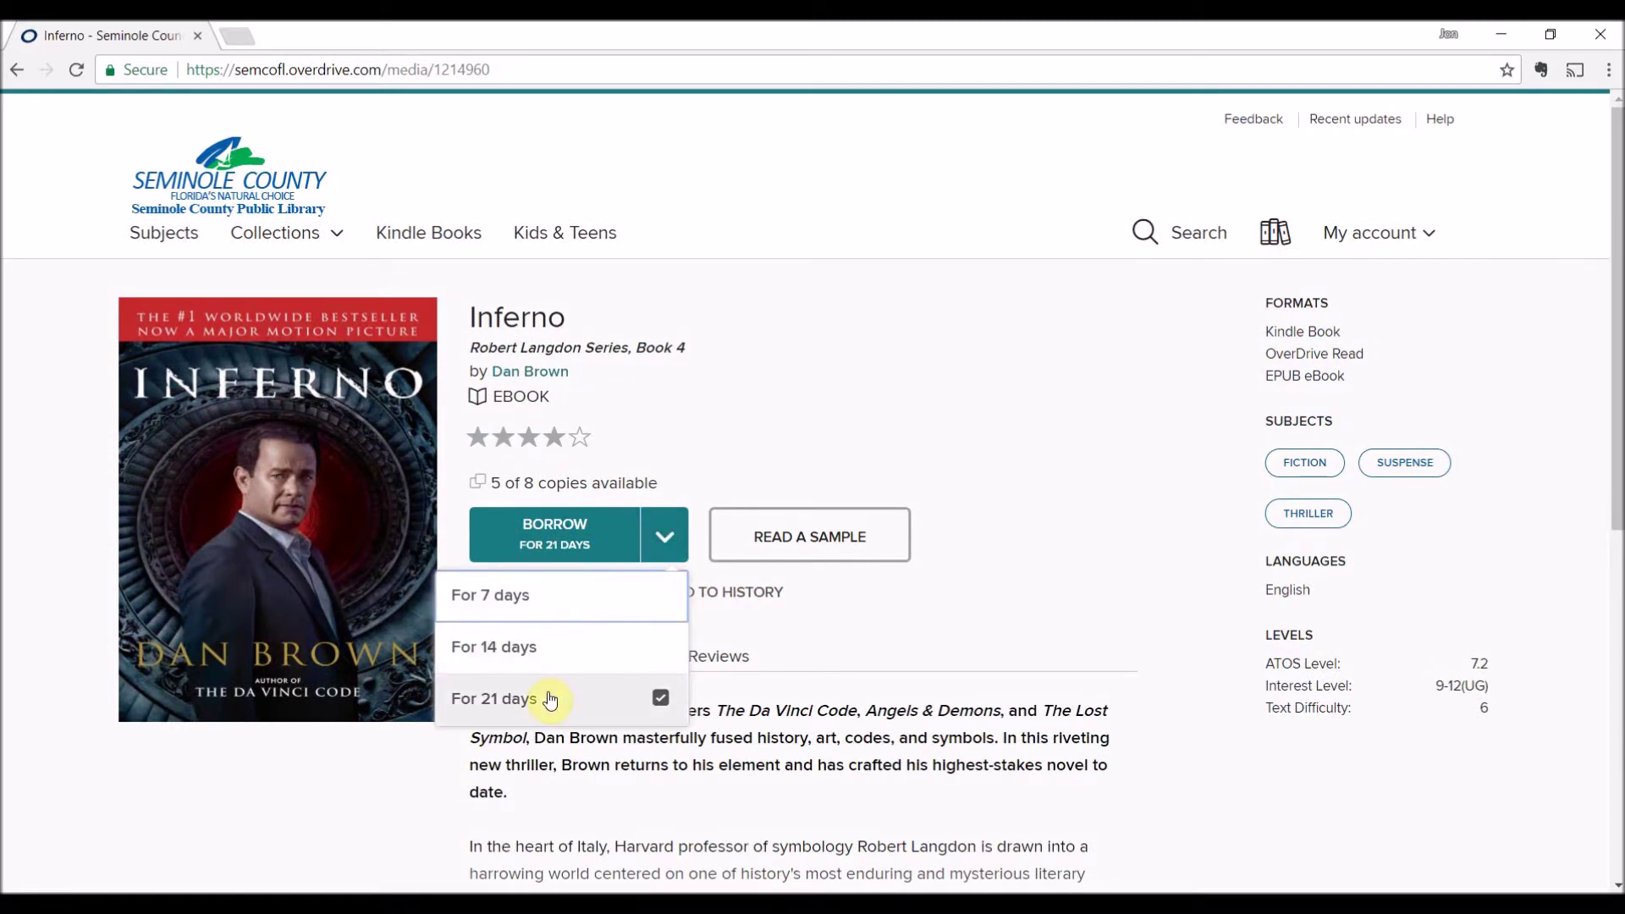
left_click(863, 458)
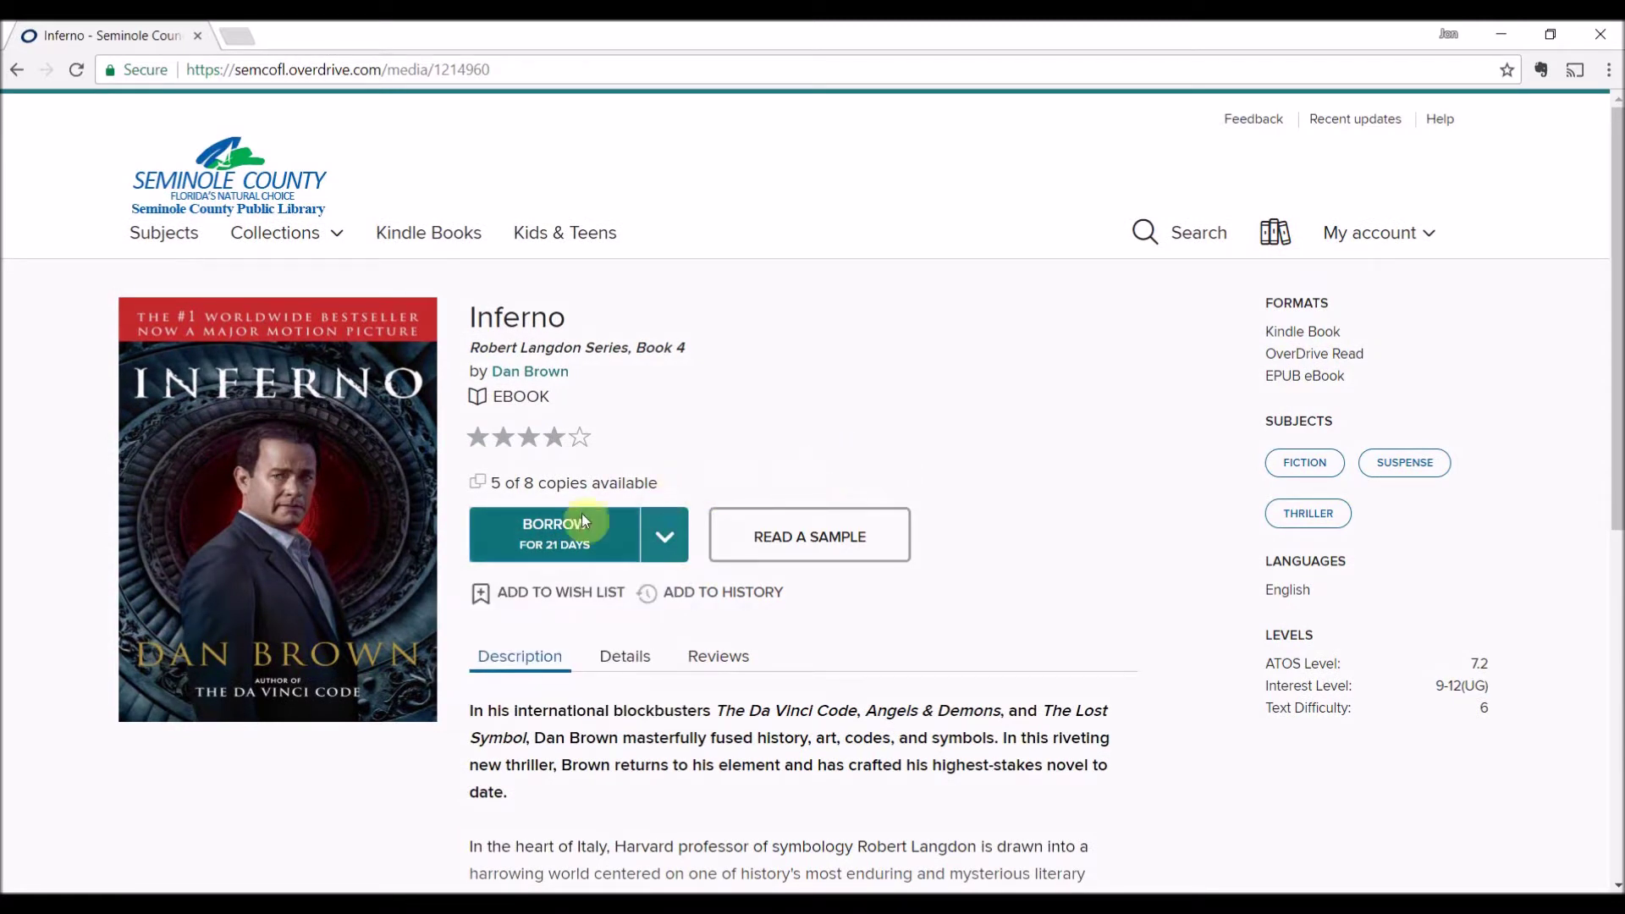
left_click(571, 536)
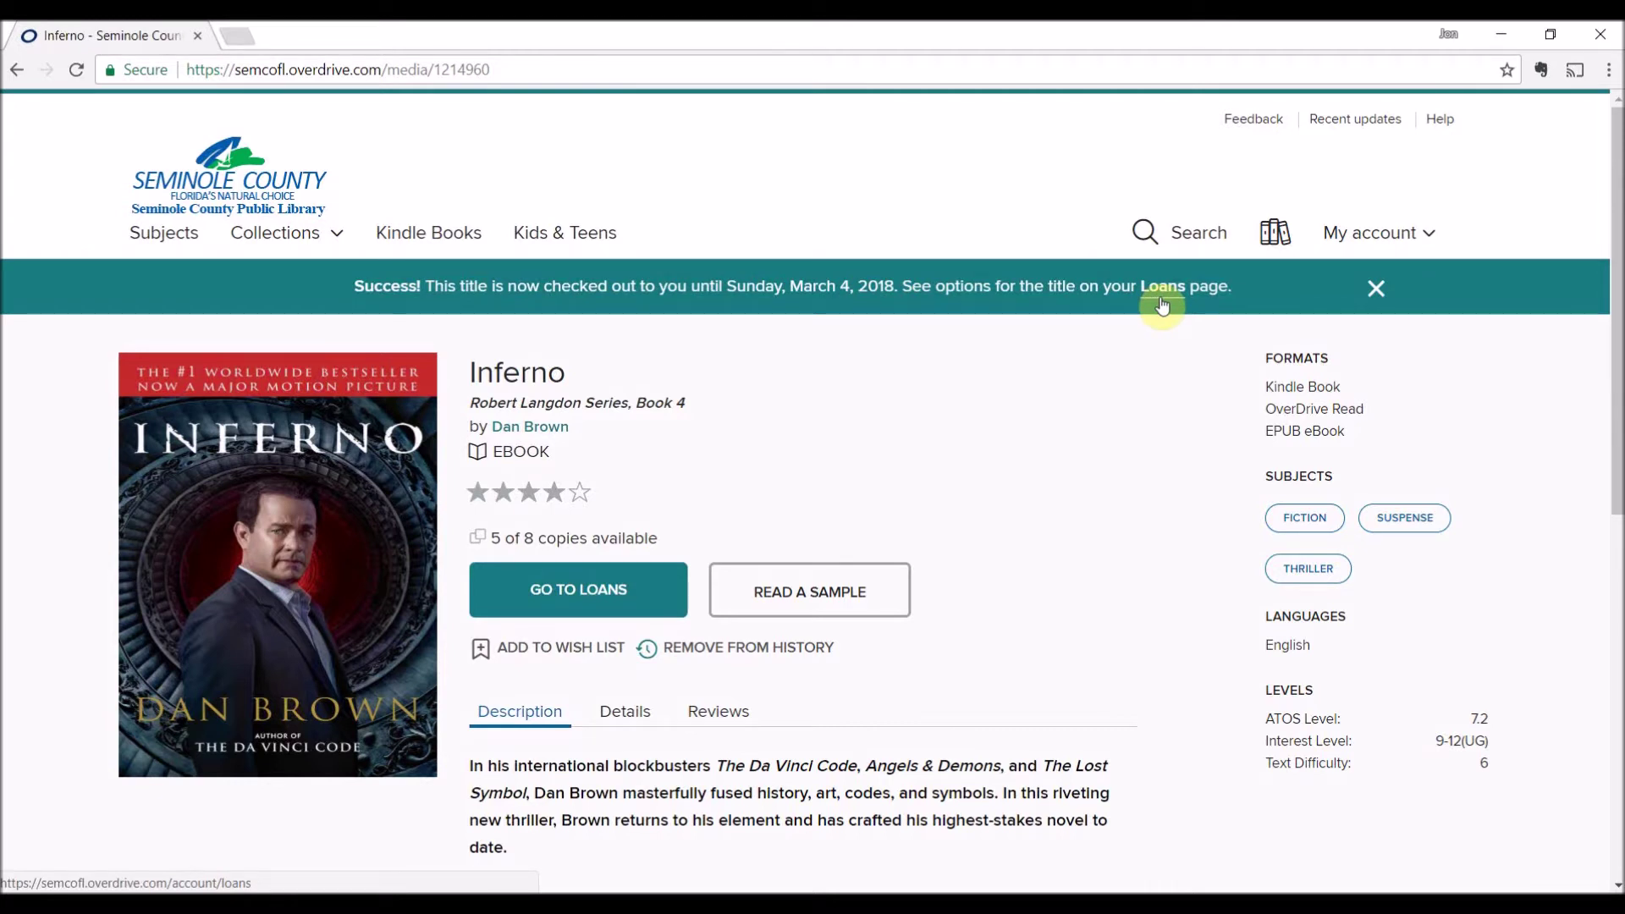
left_click(1377, 290)
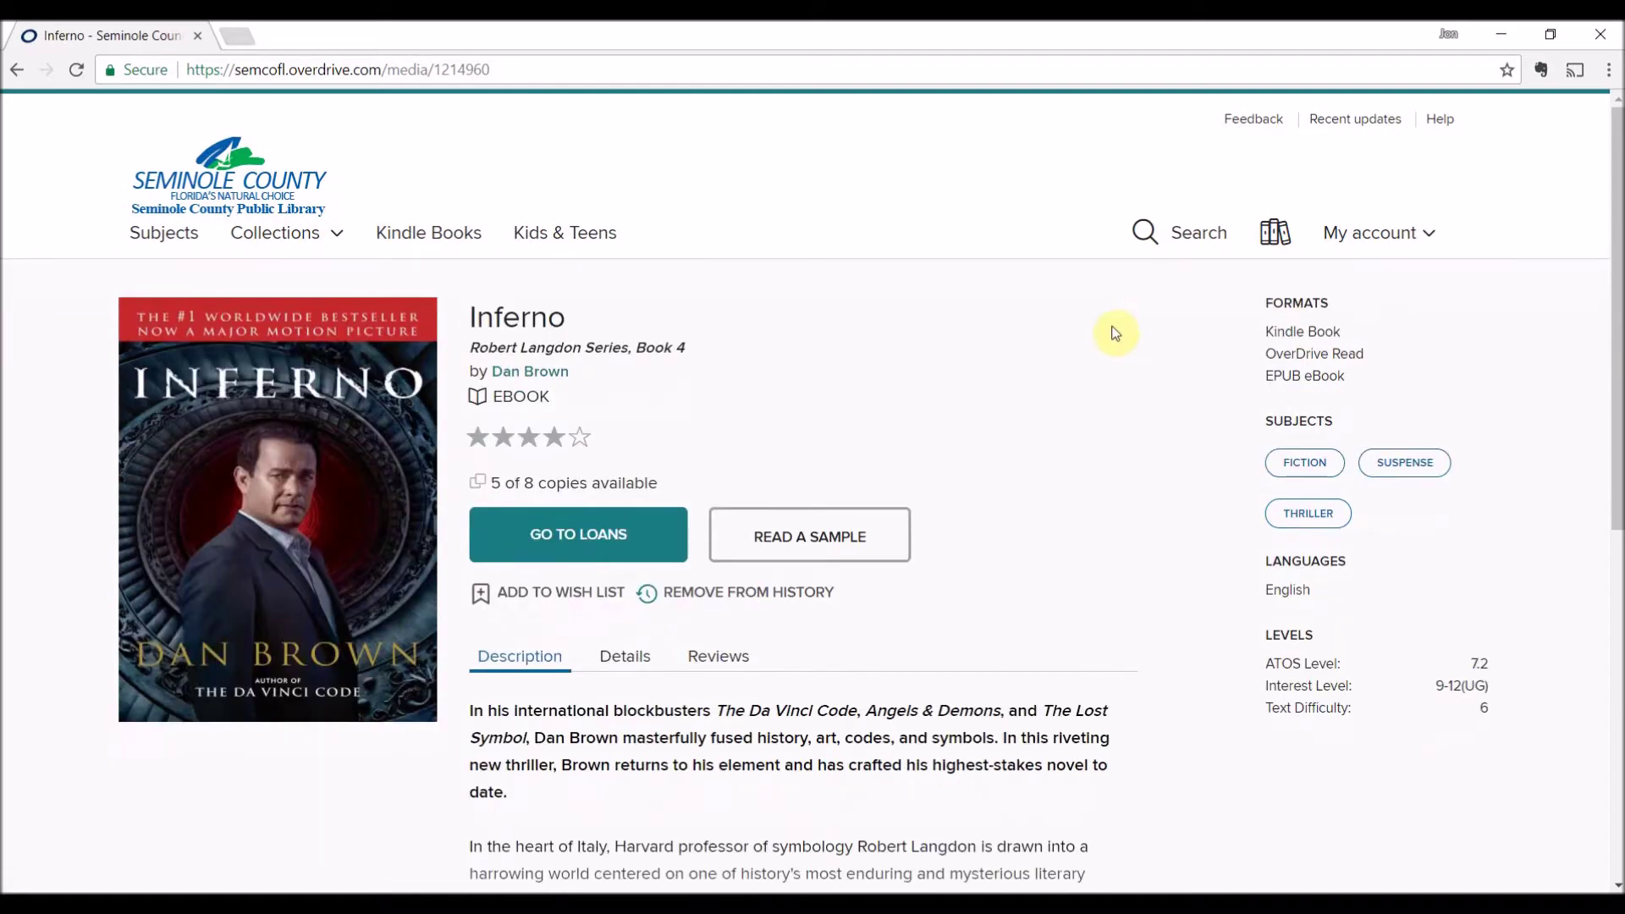
On the Loans page, choose Read now with kindle for Inferno.
left_click(1361, 236)
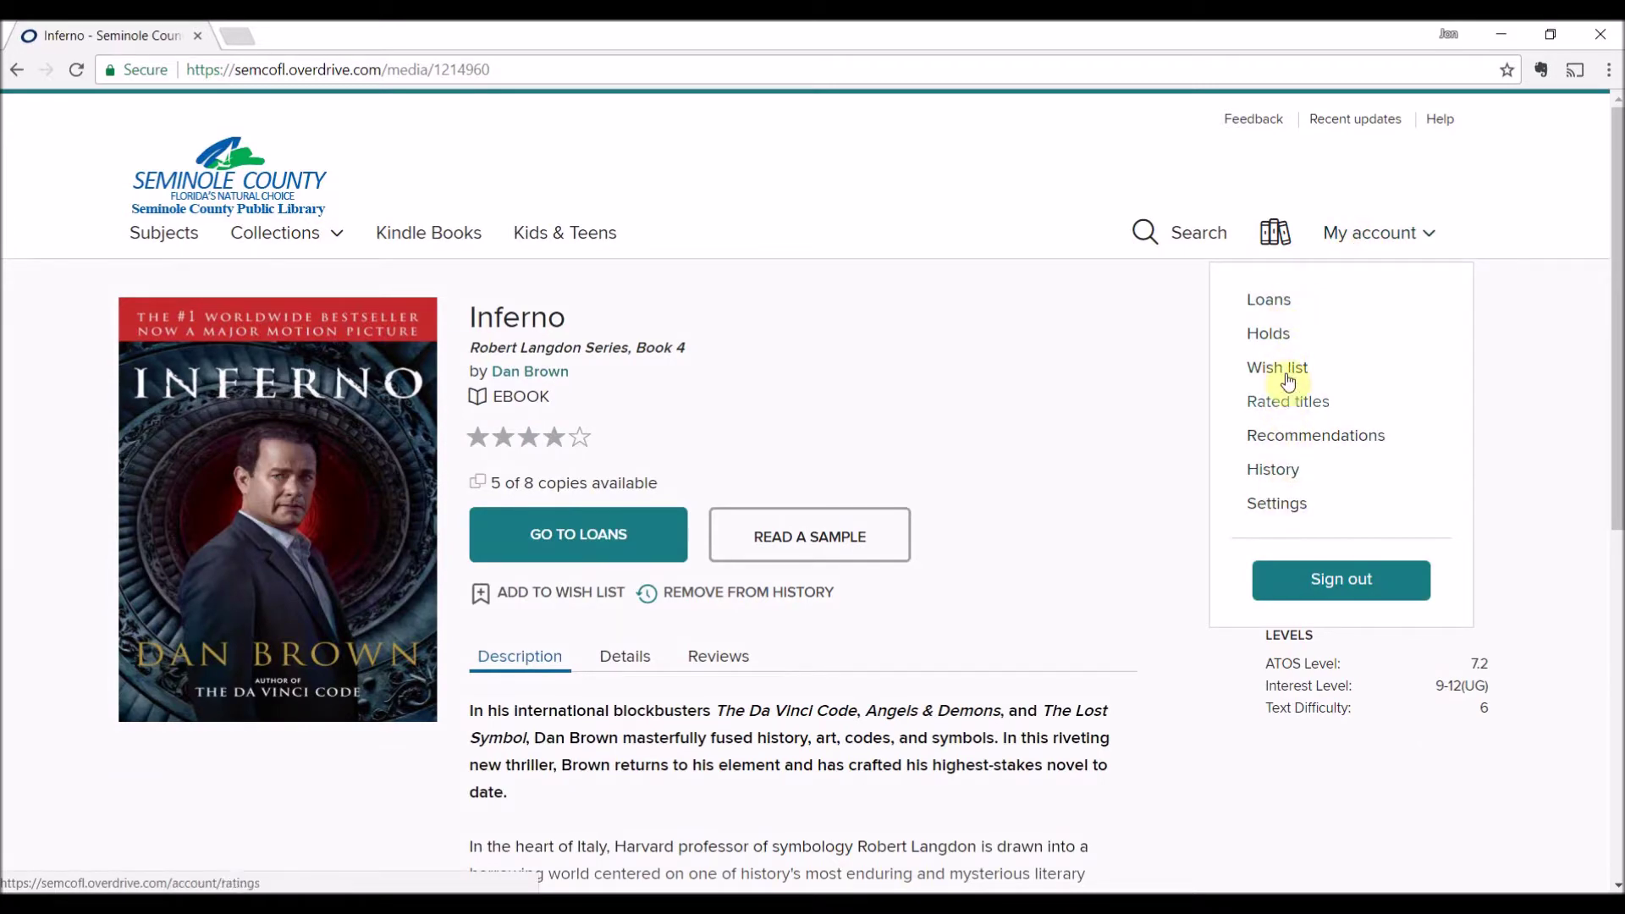
left_click(1285, 313)
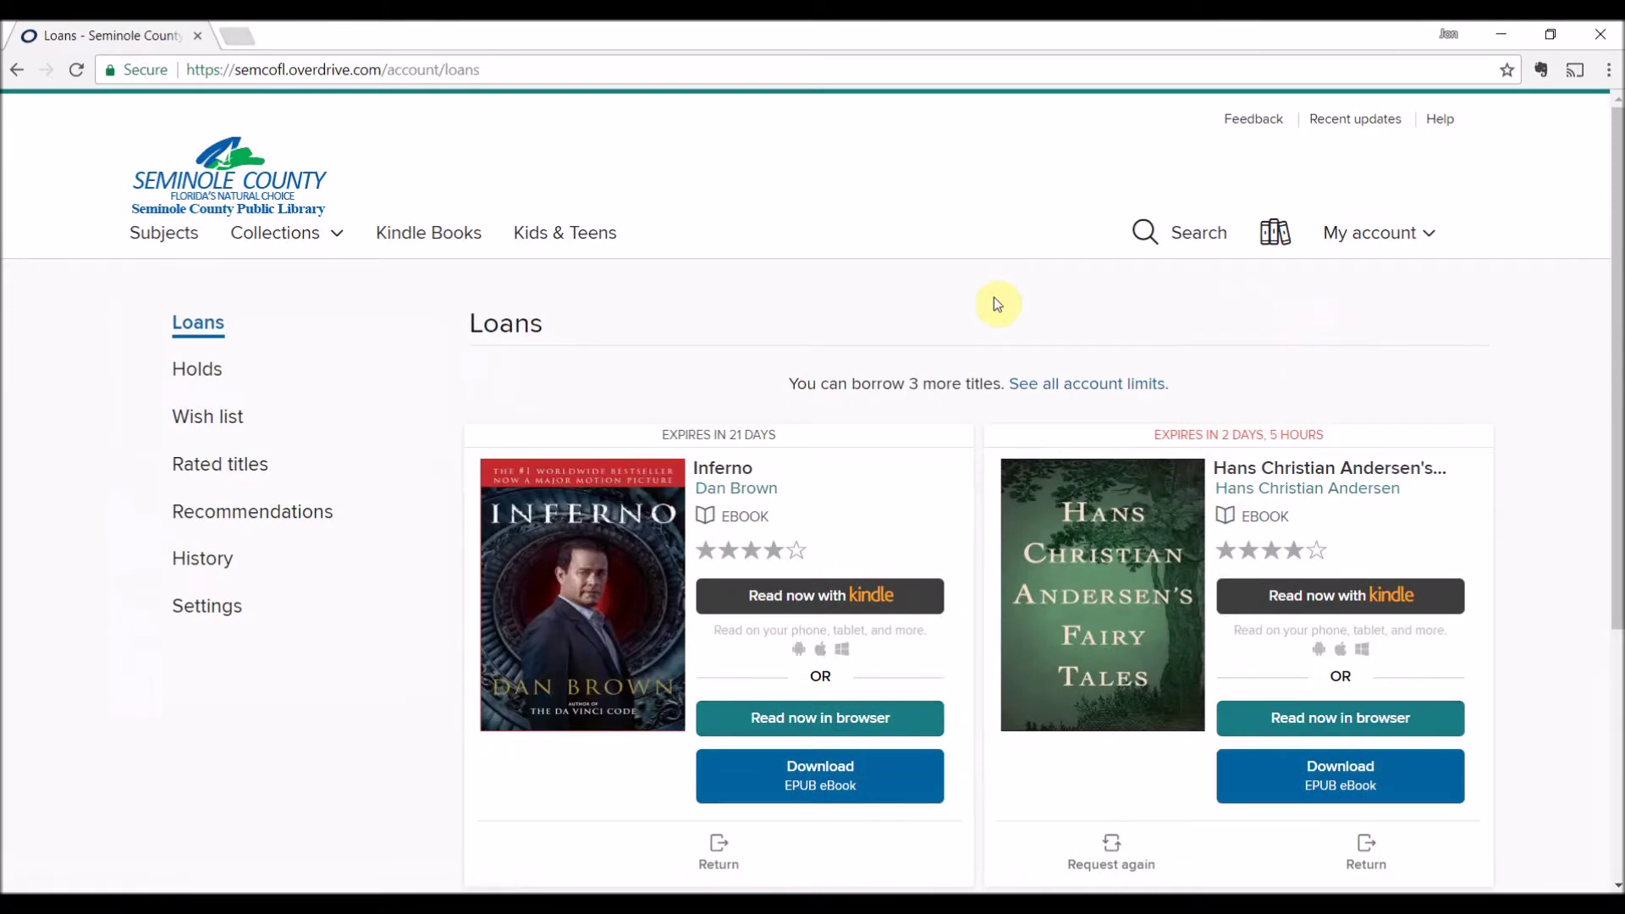
scroll(1015, 479, "down", 4)
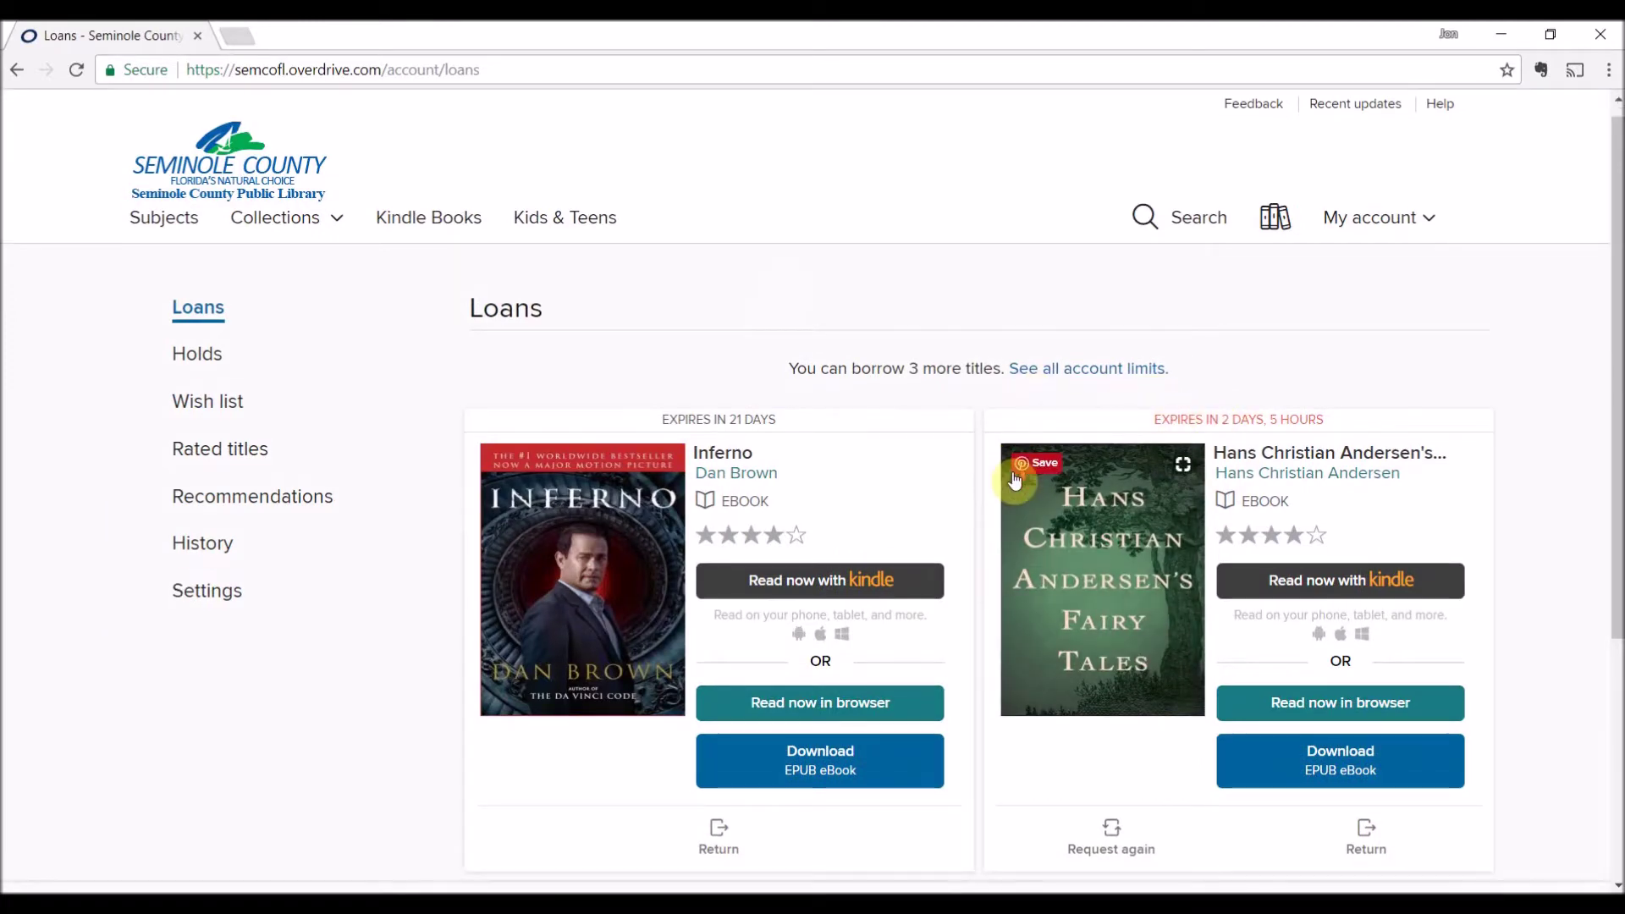
scroll(1016, 479, "up", 4)
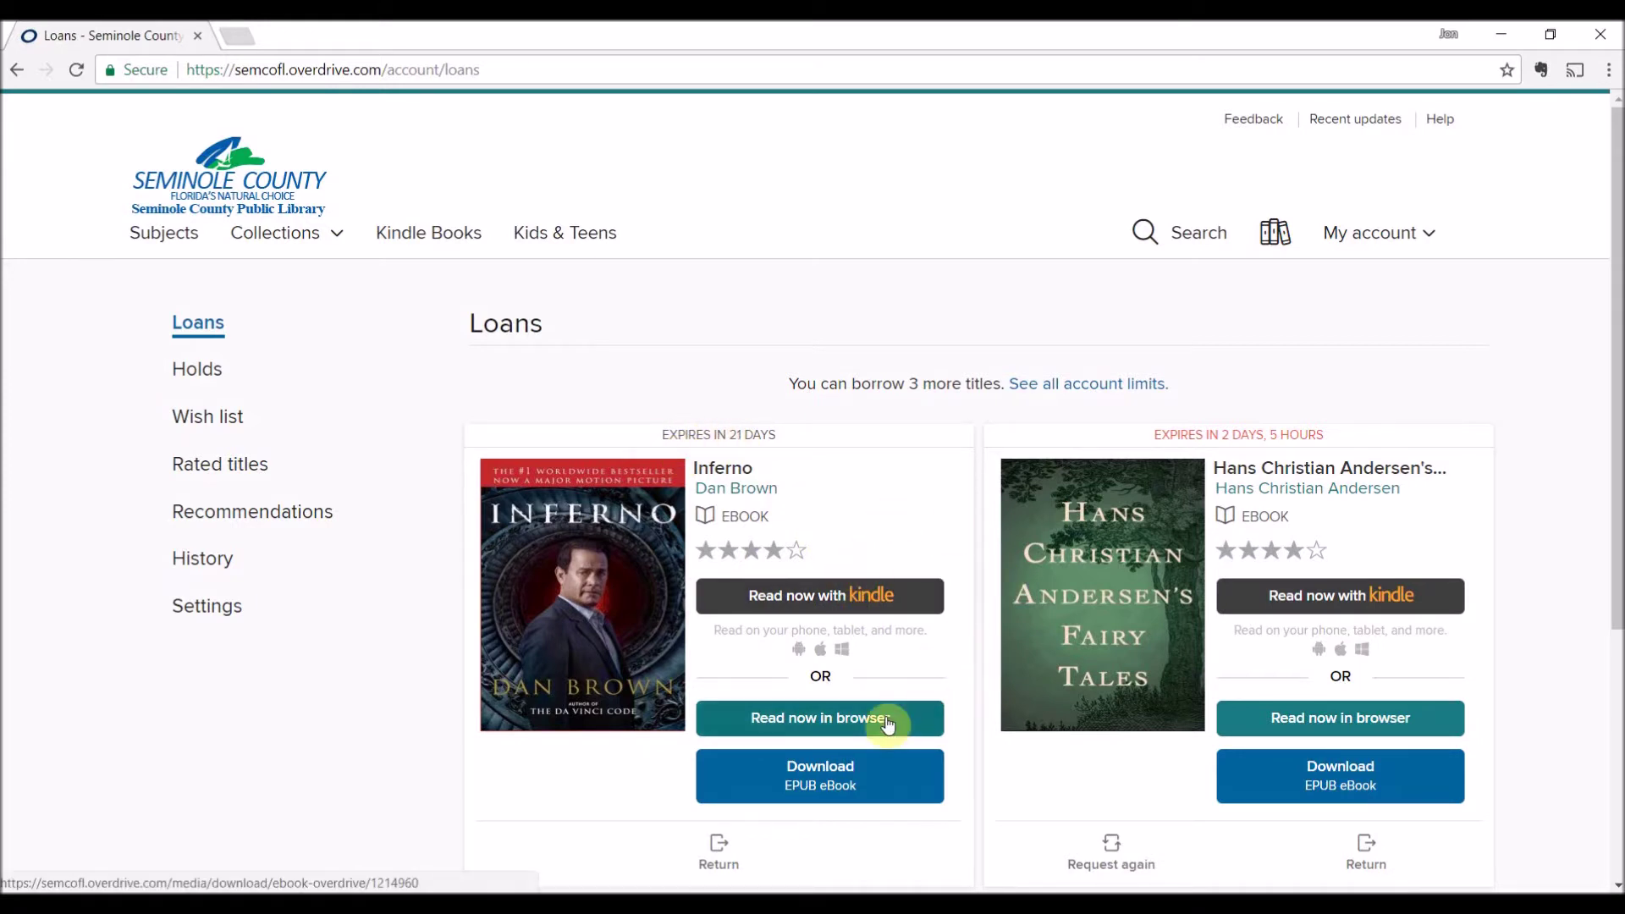
left_click(872, 597)
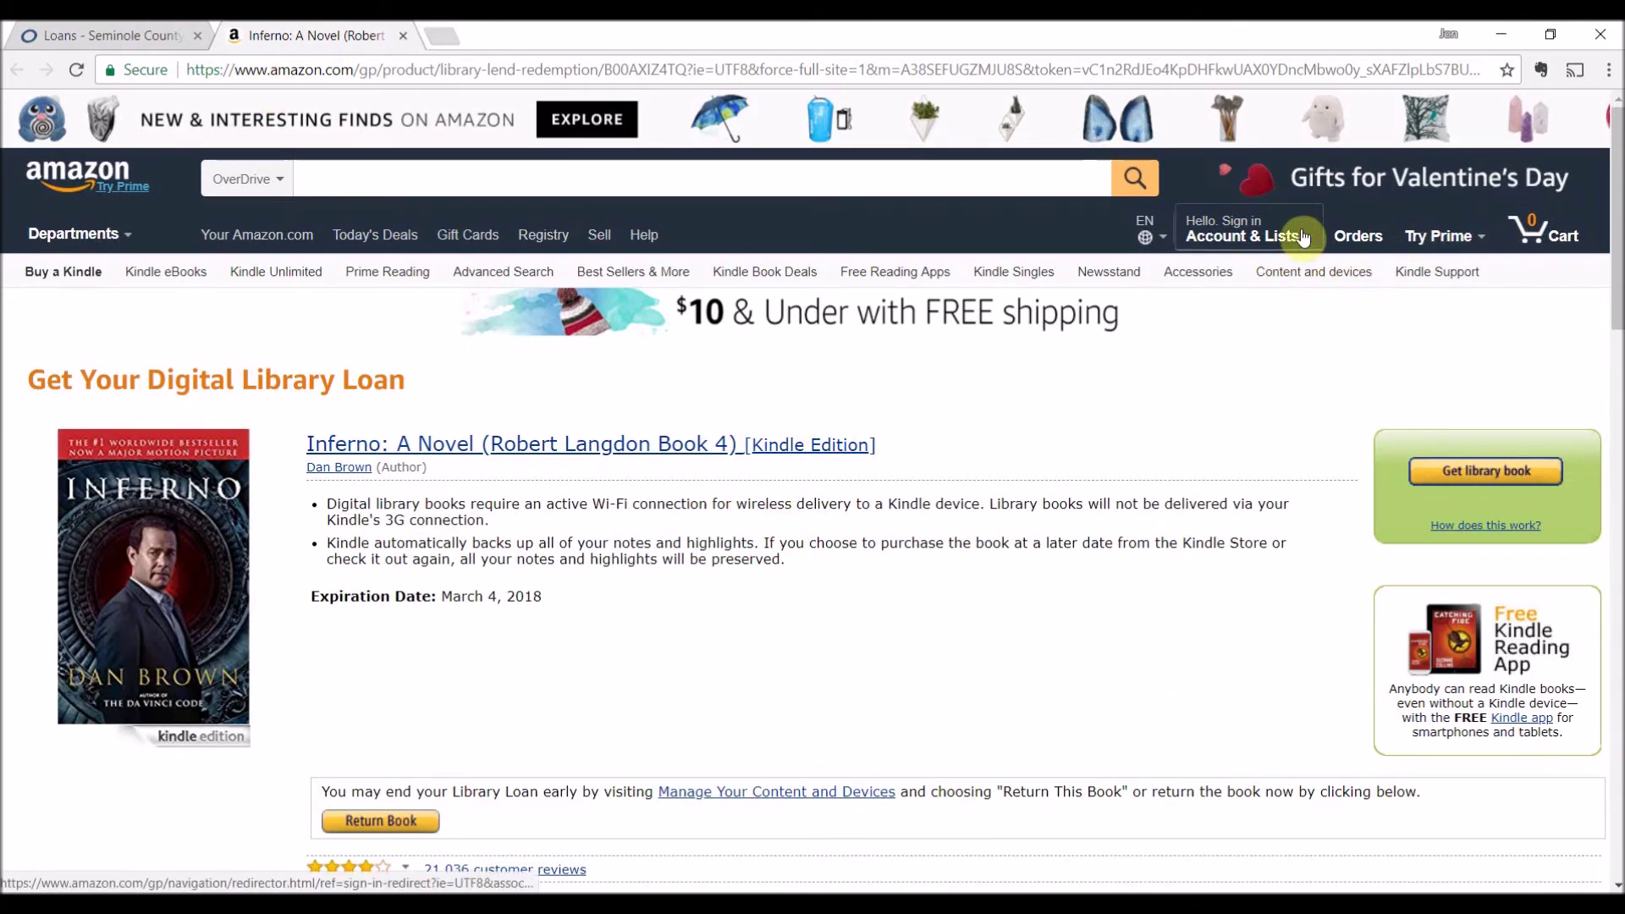
Get the Inferno library book on Amazon and deliver it to the Kindle.
mouse_move(1220, 235)
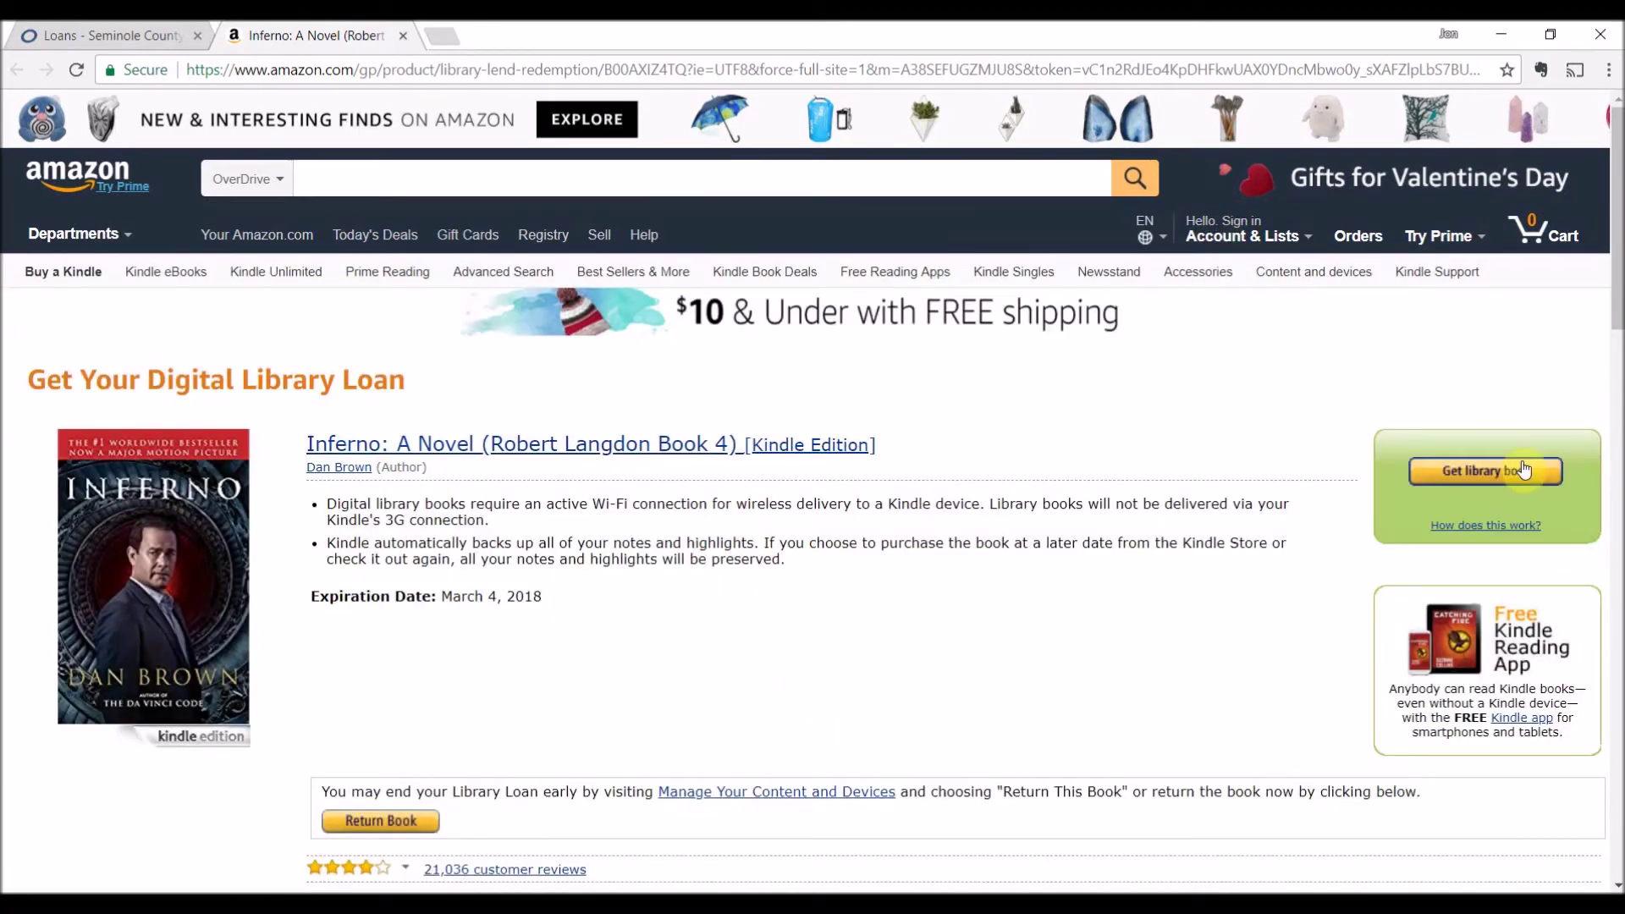
left_click(1516, 473)
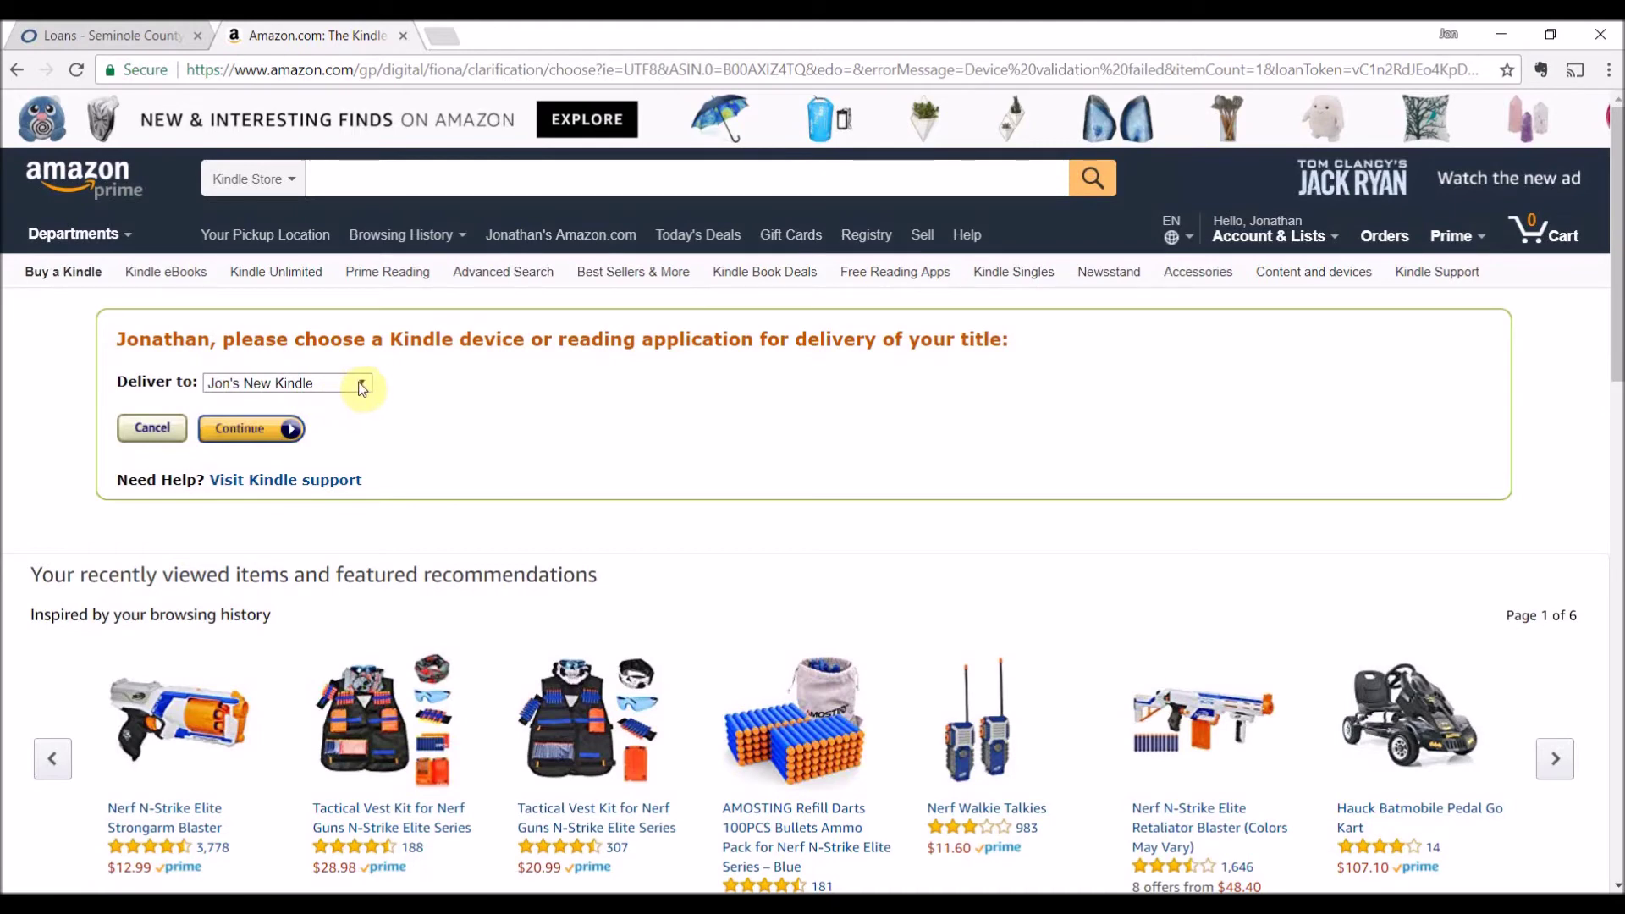
left_click(271, 437)
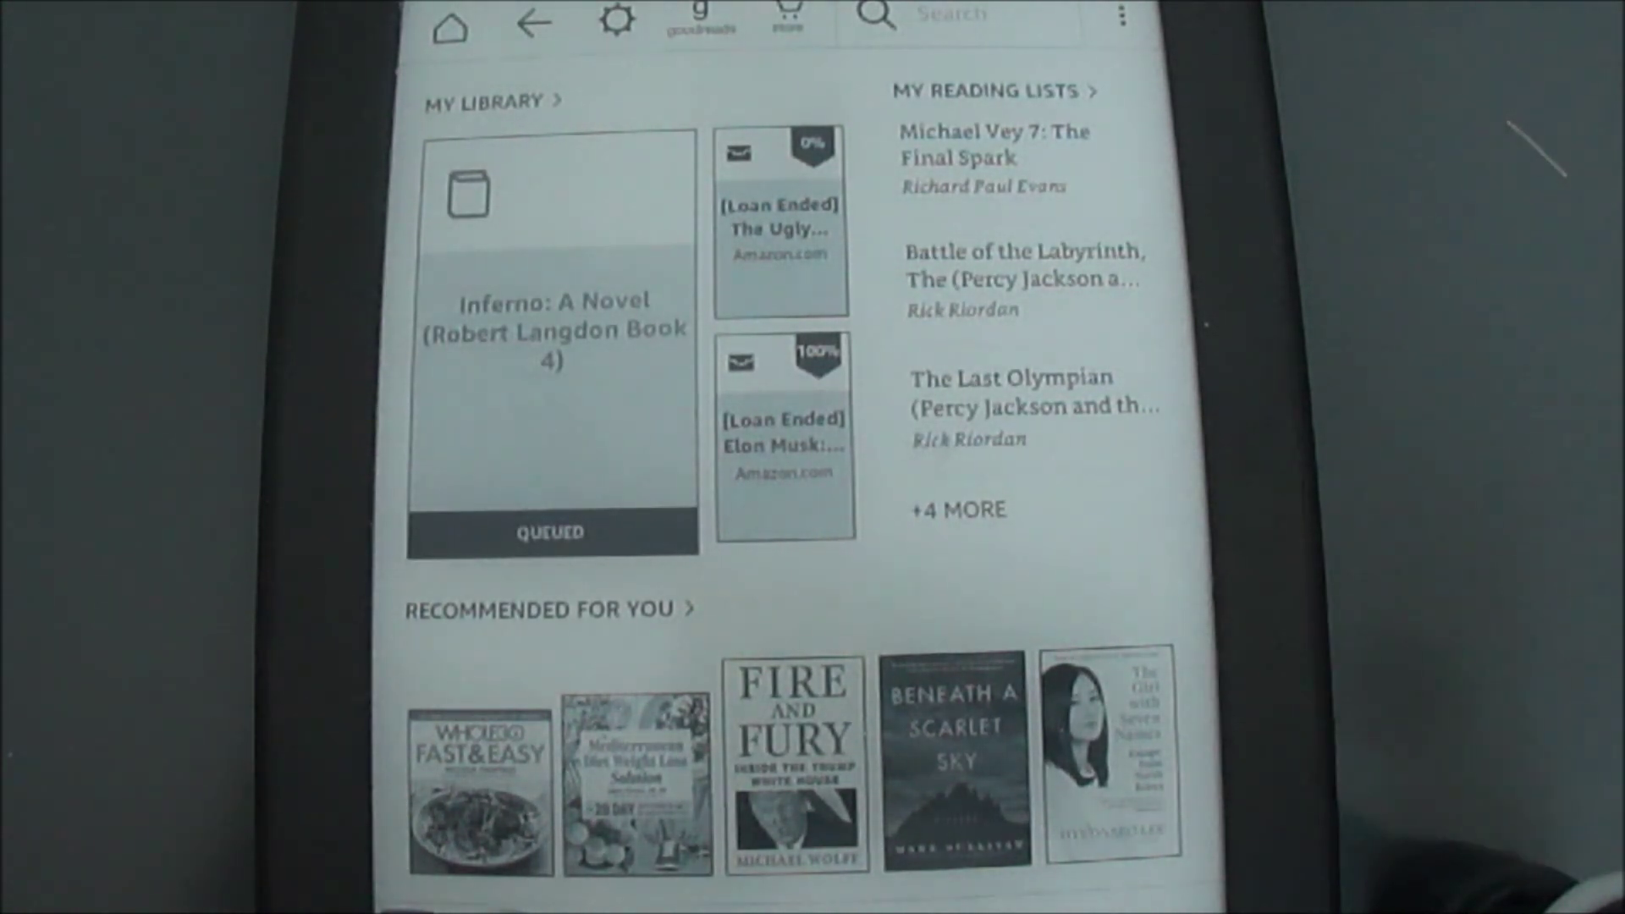
Download the queued Inferno on the Kindle, dismiss the download prompts, and open the book.
left_click(550, 279)
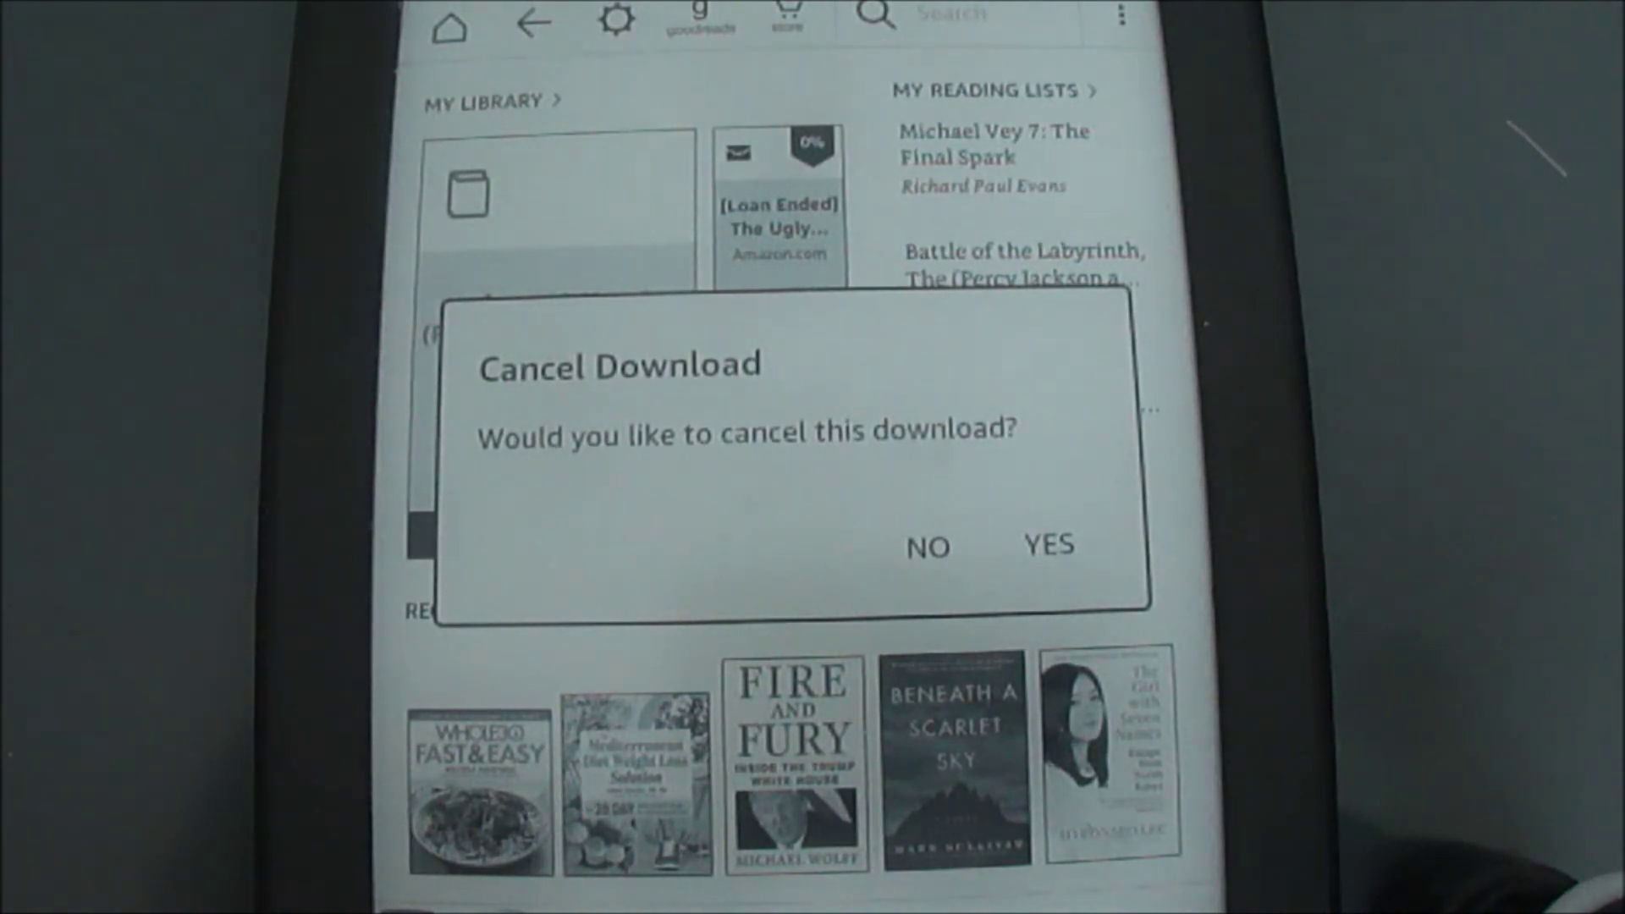
left_click(1050, 542)
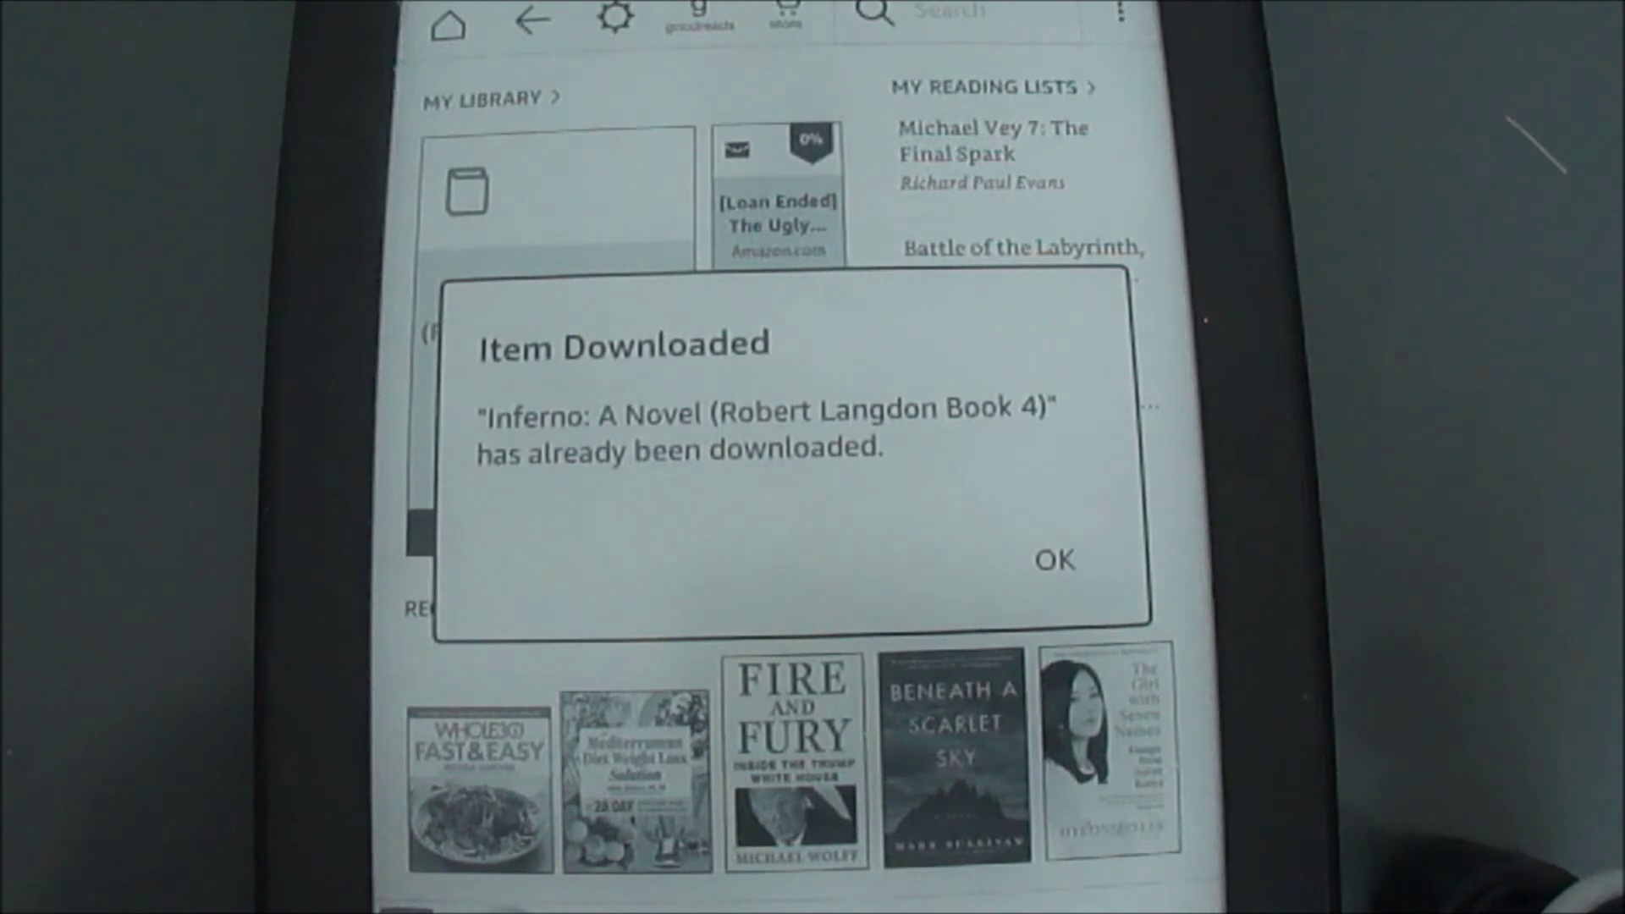
left_click(1054, 557)
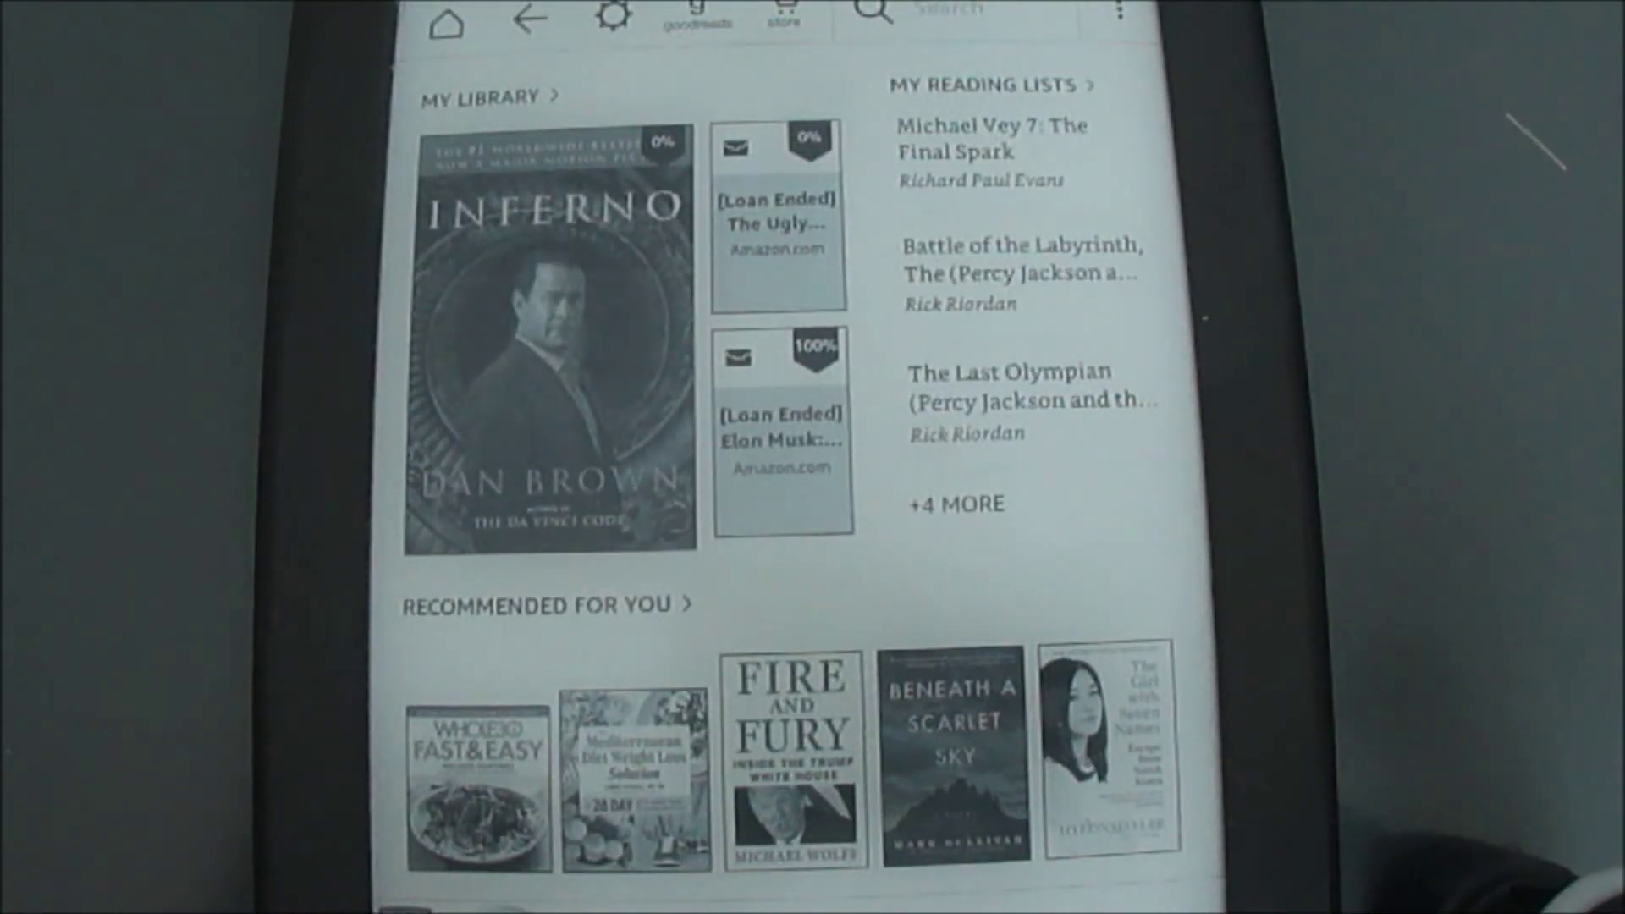
left_click(525, 254)
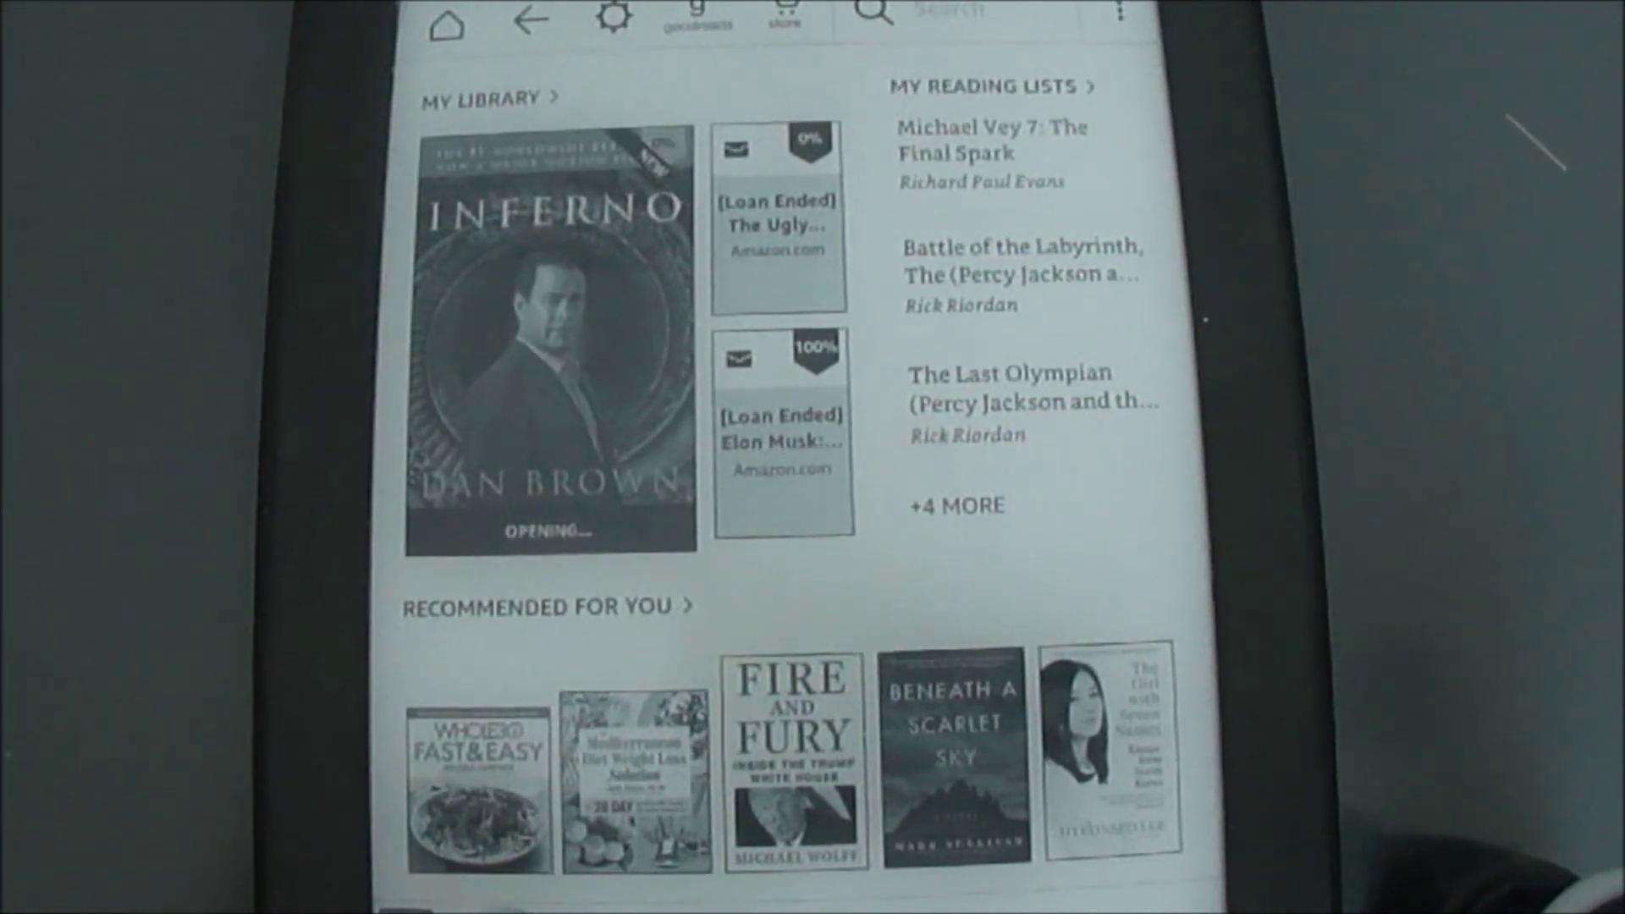